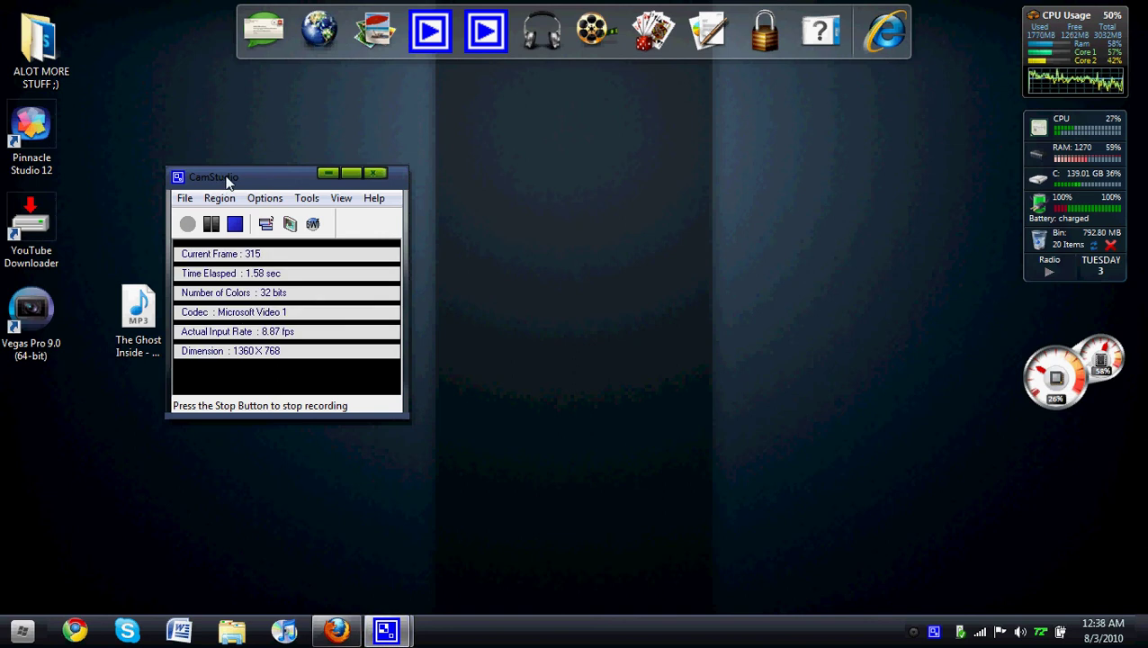
Move the CamStudio window to the upper right and shift The Ghost Inside MP3 icon rightward
{"action": "left_click_drag", "start_coordinate": [225, 180], "coordinate": [711, 132]}
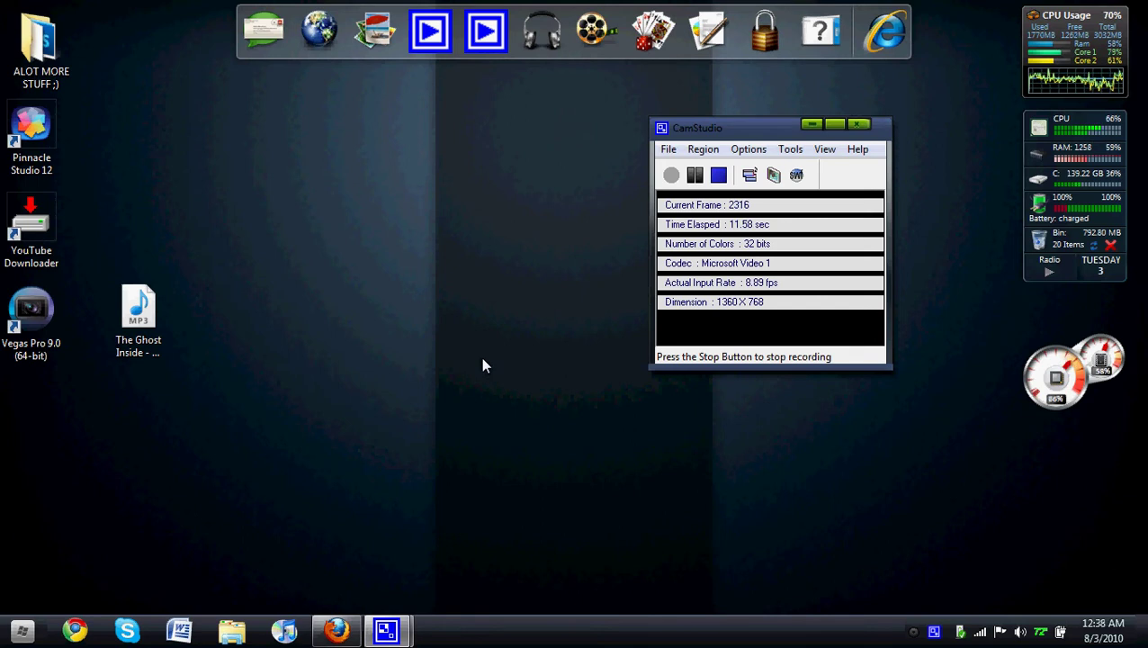
{"action": "left_click_drag", "start_coordinate": [139, 320], "coordinate": [170, 270]}
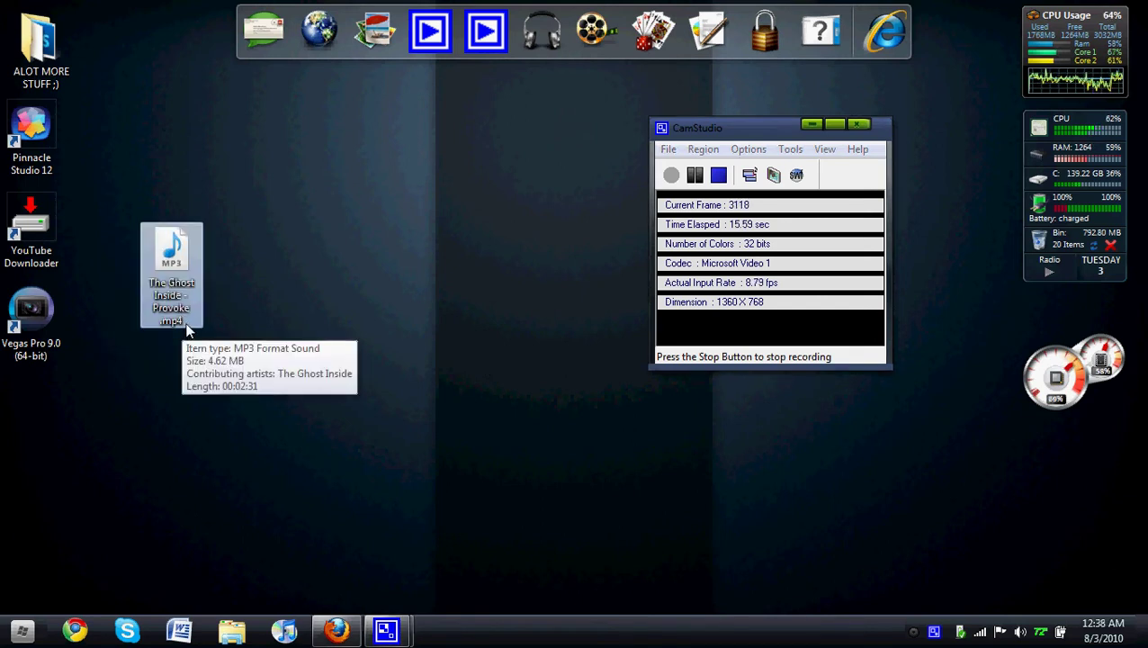
{"action": "left_click", "coordinate": [290, 202]}
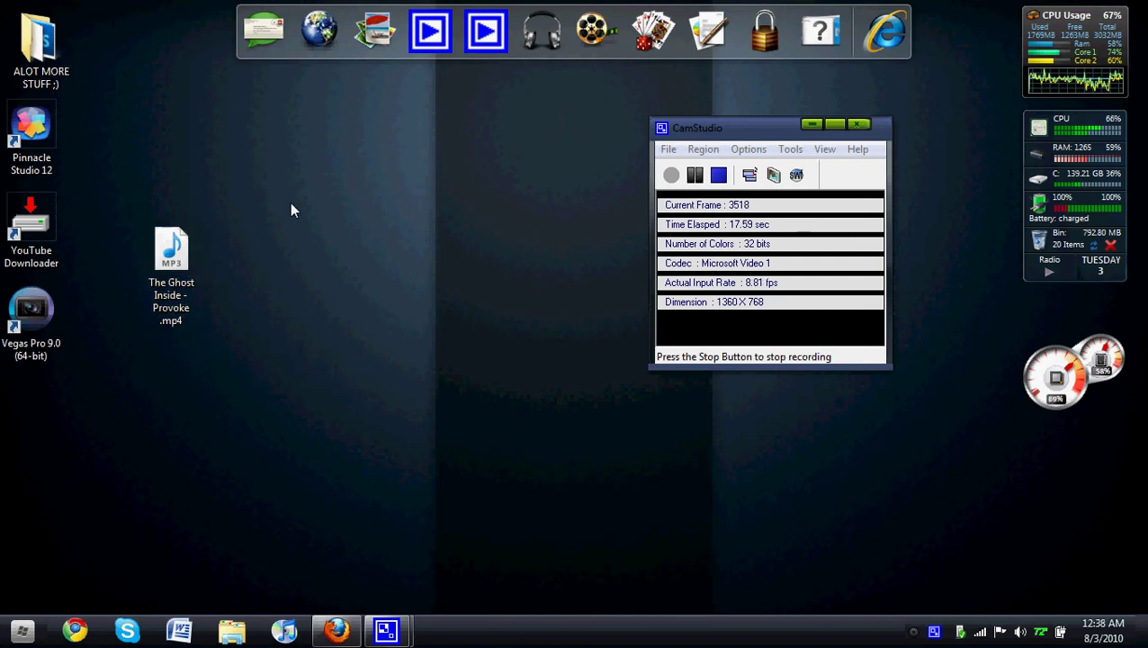
Group the YouTube Downloader and Vegas Pro shortcuts beside The Ghost Inside MP3 icon
{"action": "left_click_drag", "start_coordinate": [32, 225], "coordinate": [191, 185]}
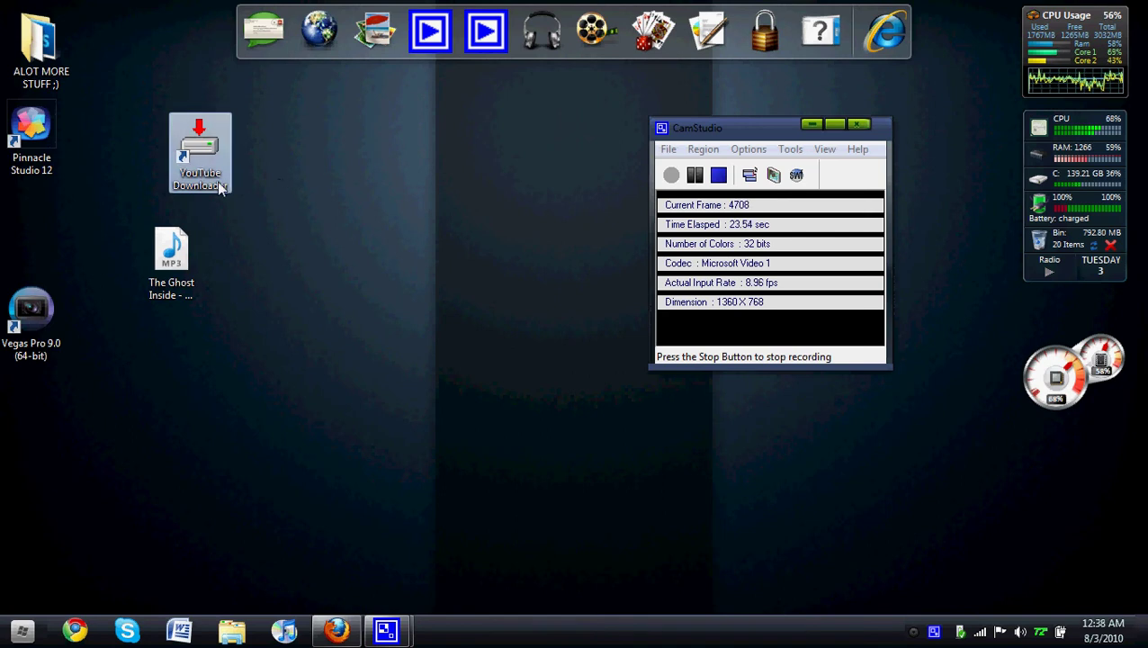
{"action": "left_click", "coordinate": [213, 185]}
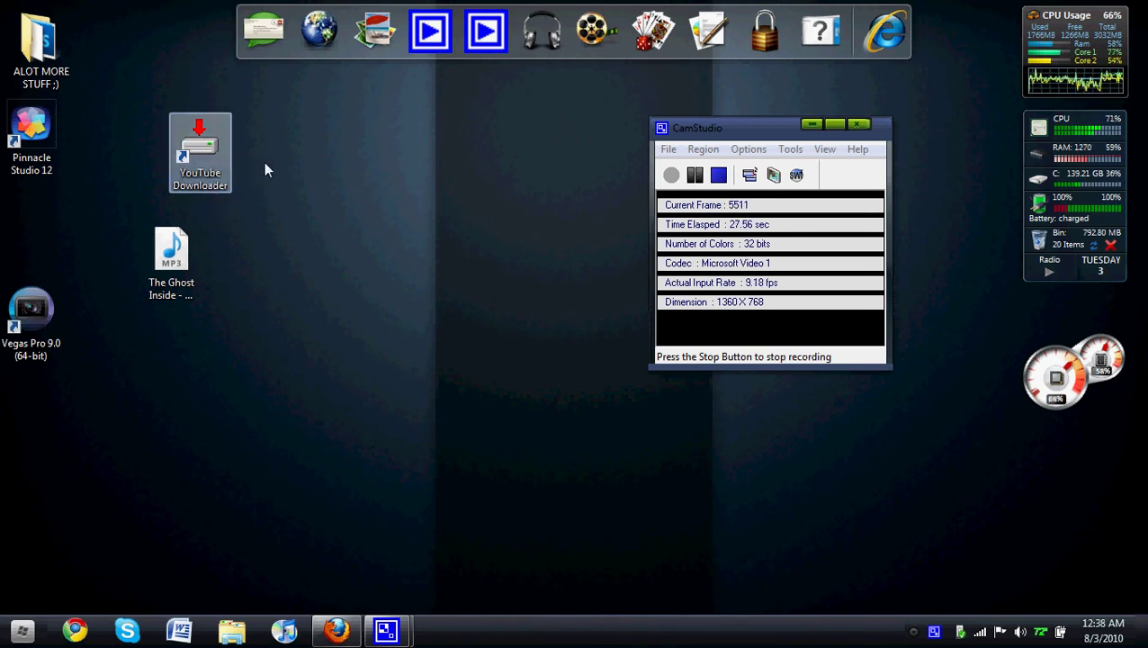
{"action": "left_click_drag", "start_coordinate": [18, 360], "coordinate": [360, 326]}
{"action": "left_click_drag", "start_coordinate": [360, 270], "coordinate": [308, 242]}
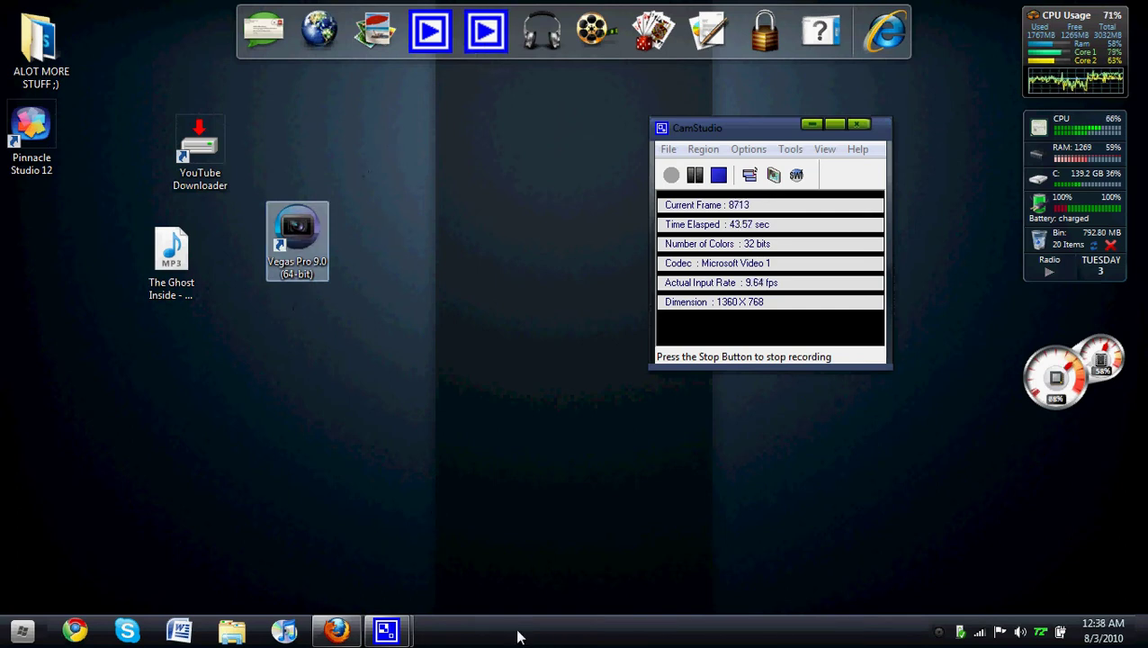
Copy the 'Bro Ashley's Here' YouTube address from Firefox's address bar, then minimize Firefox
{"action": "left_click", "coordinate": [340, 630]}
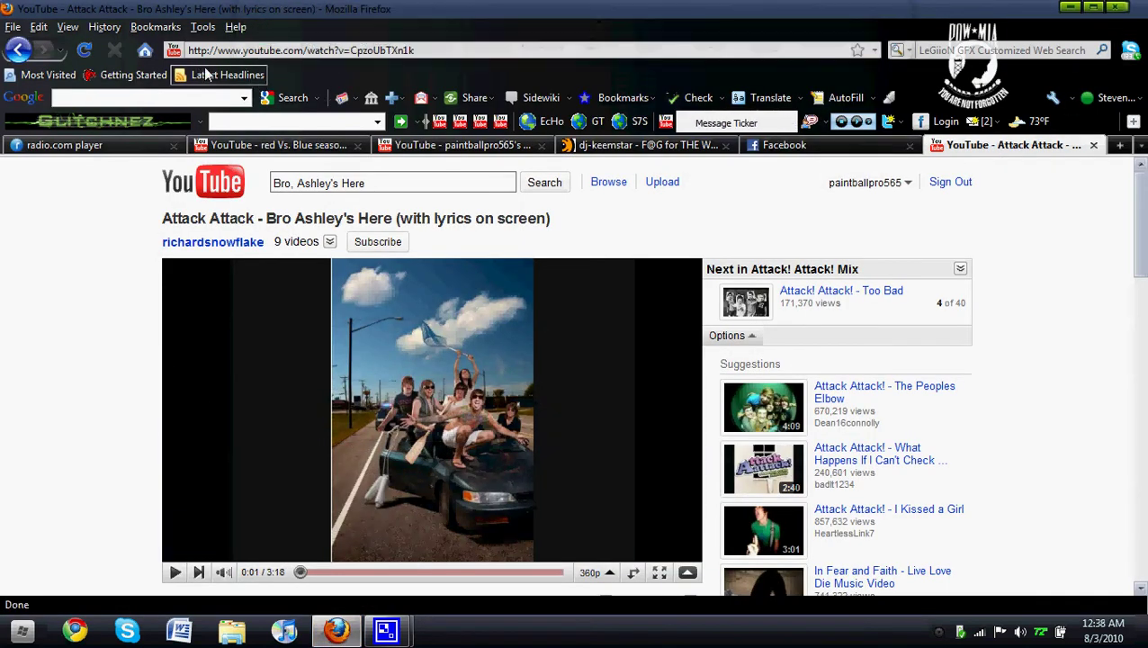
{"action": "left_click_drag", "start_coordinate": [433, 52], "coordinate": [185, 52]}
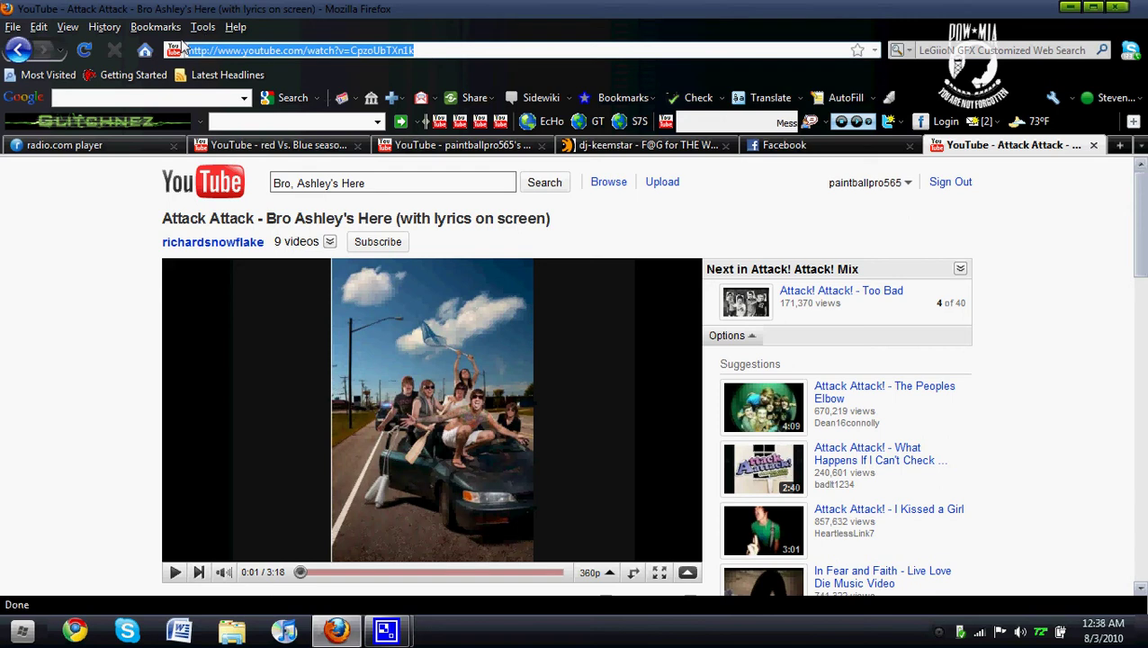
{"action": "right_click", "coordinate": [255, 52]}
{"action": "left_click", "coordinate": [305, 105]}
{"action": "left_click", "coordinate": [1071, 6]}
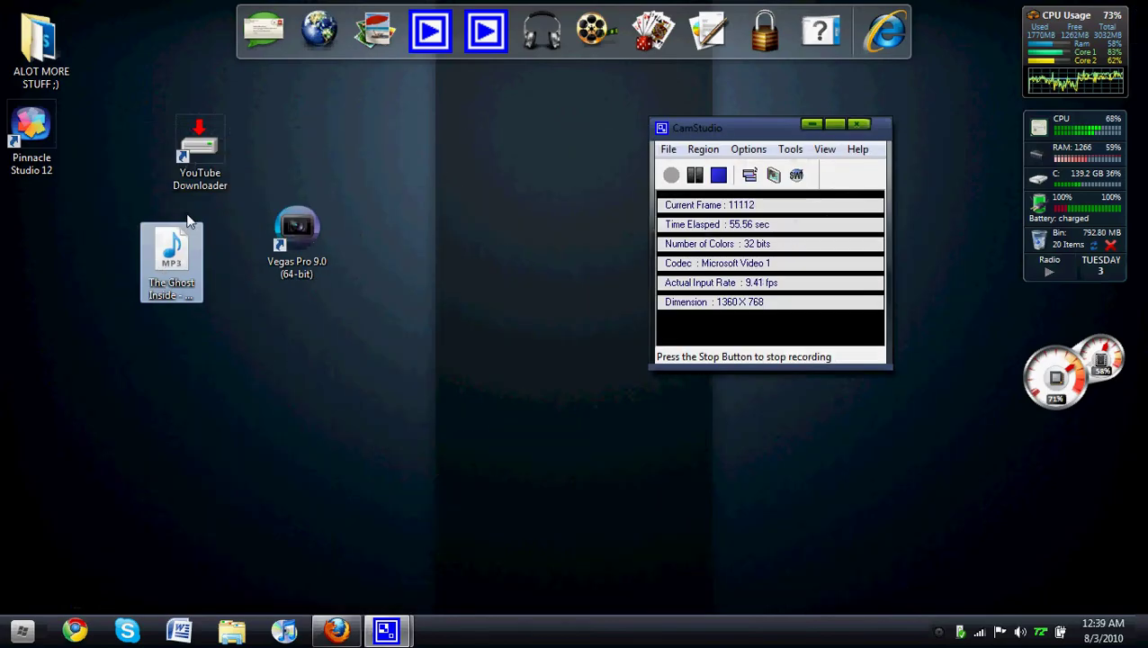
Start YouTube Downloader with the copied video URL pasted in and fetch the video
{"action": "double_click", "coordinate": [210, 154]}
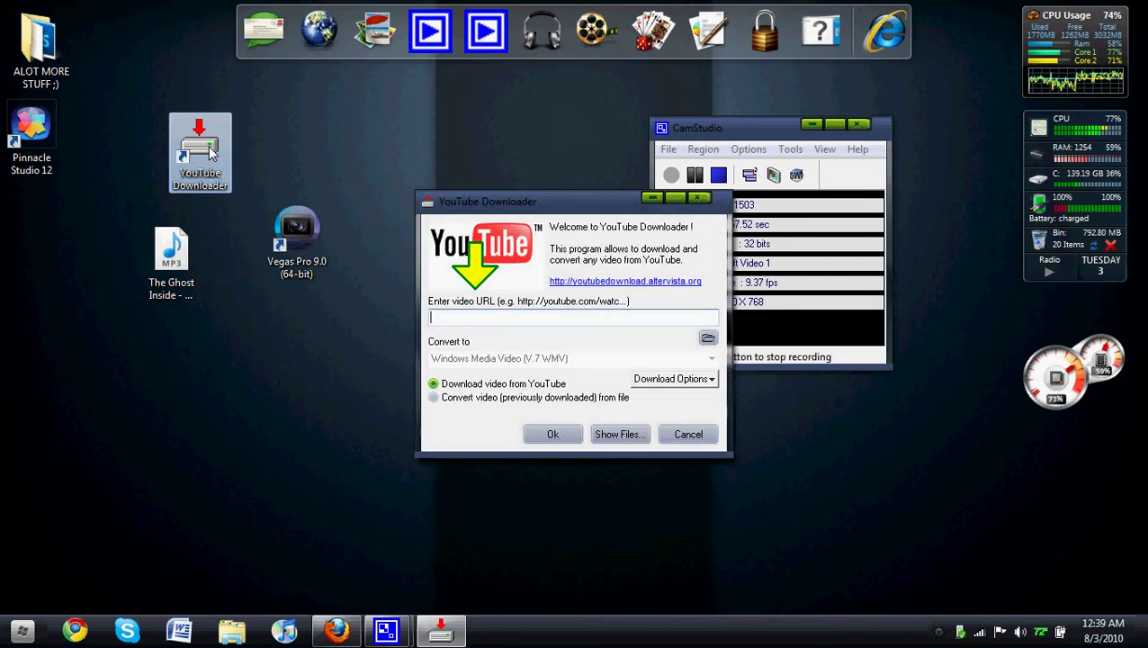
{"action": "key", "text": "ctrl+v"}
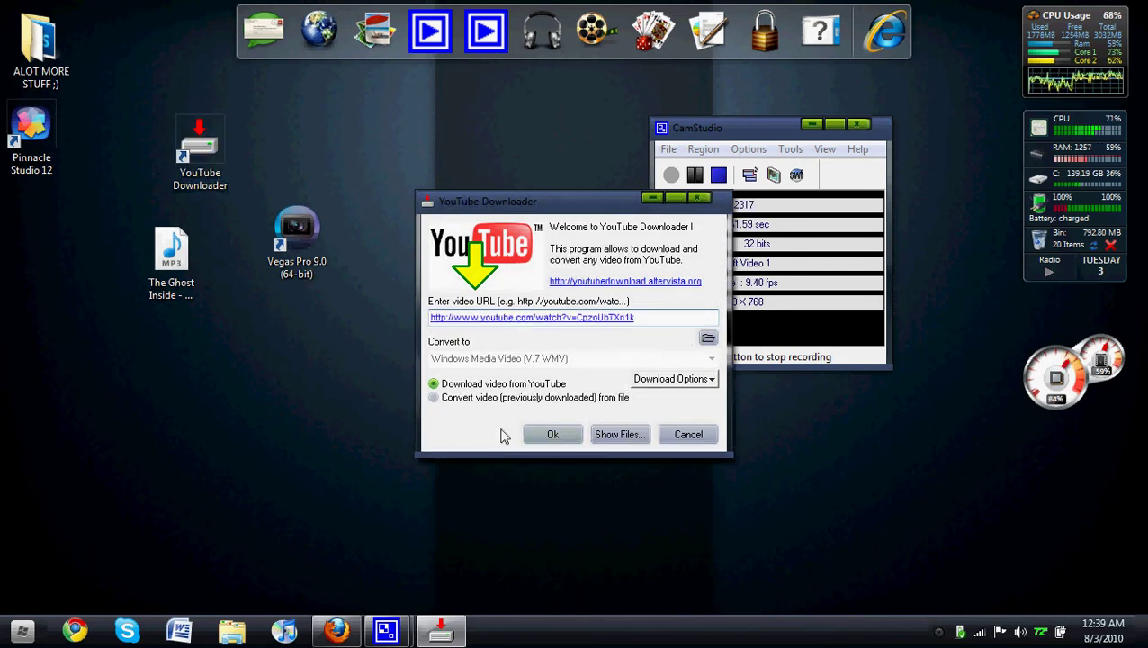
{"action": "left_click", "coordinate": [551, 439]}
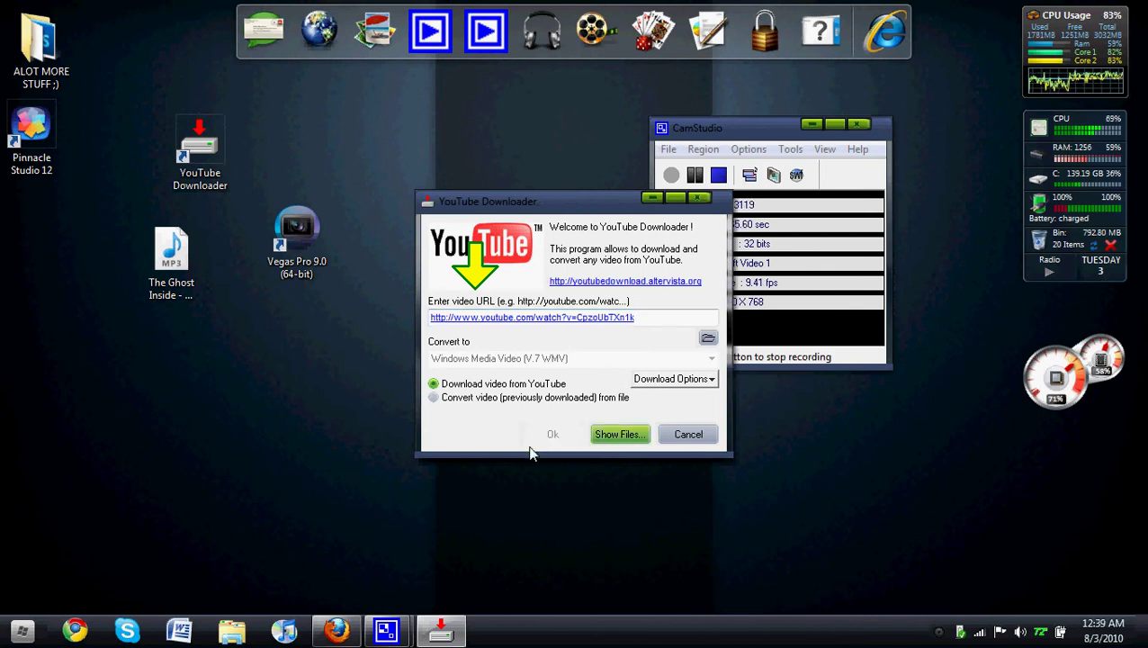
Trim the lyrics from the file name to 'attack Attack - Bro Ashley's Here.mp4' and save it to the Desktop
{"action": "mouse_move", "coordinate": [387, 630]}
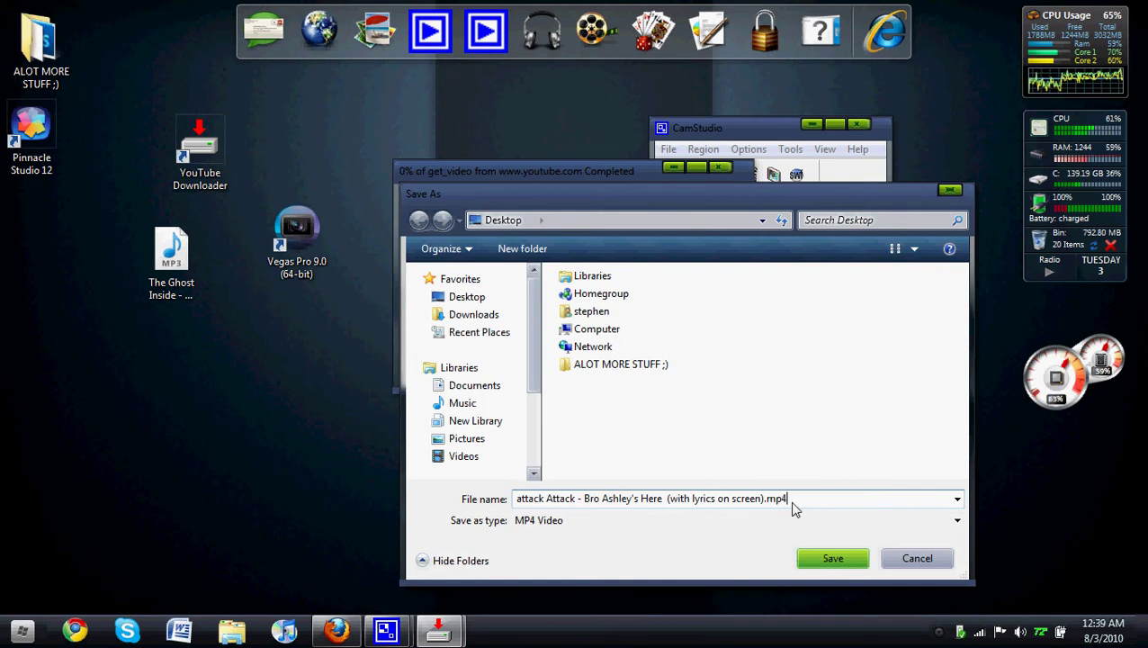
{"action": "left_click_drag", "start_coordinate": [763, 506], "coordinate": [730, 504]}
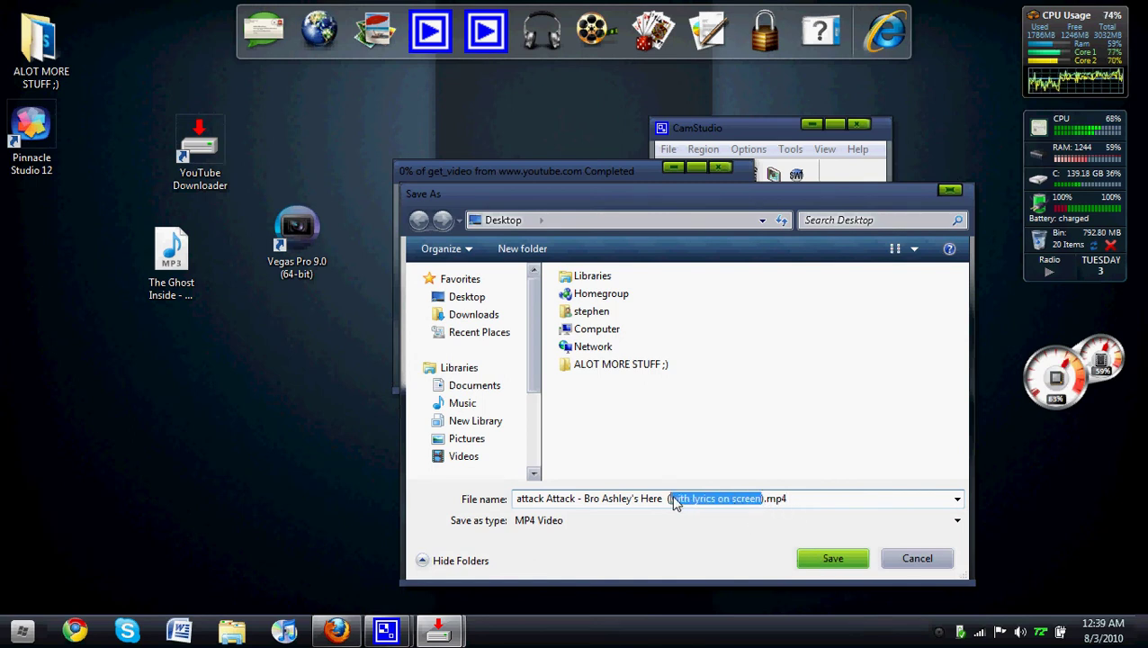
{"action": "key", "text": "BackSpace"}
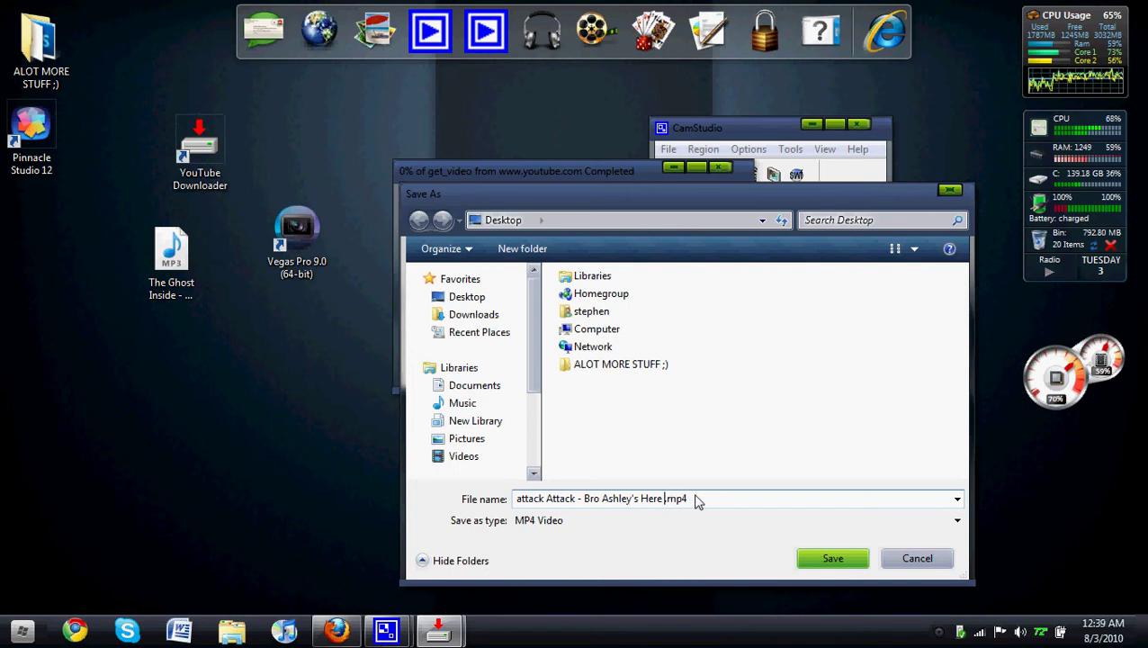
{"action": "key", "text": "BackSpace"}
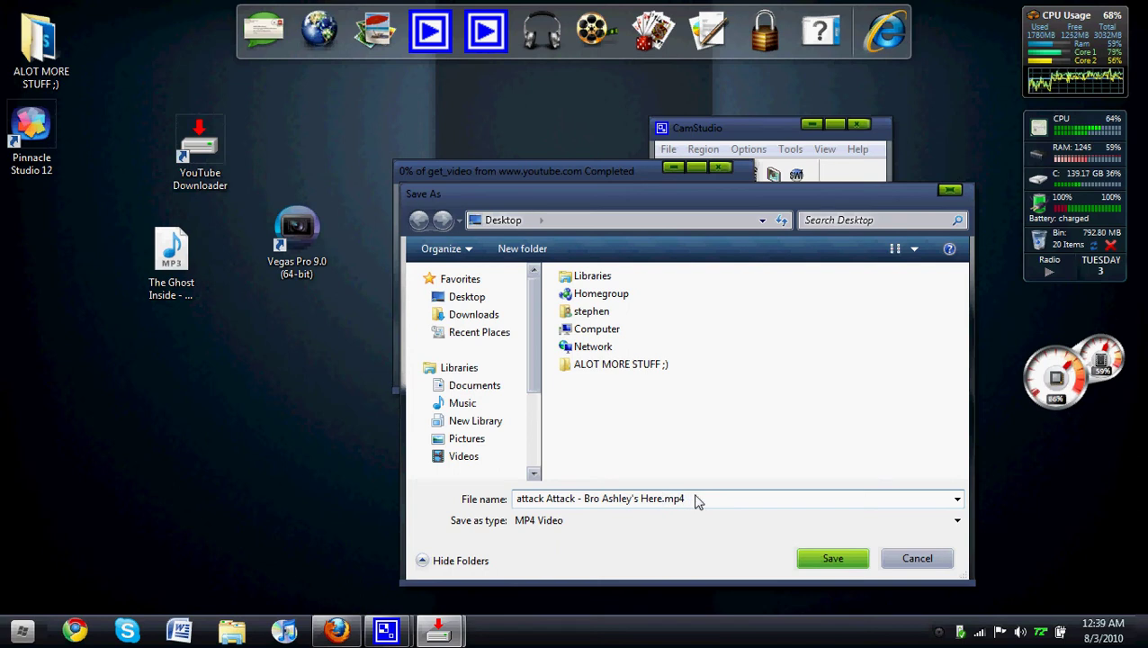
{"action": "left_click", "coordinate": [833, 559]}
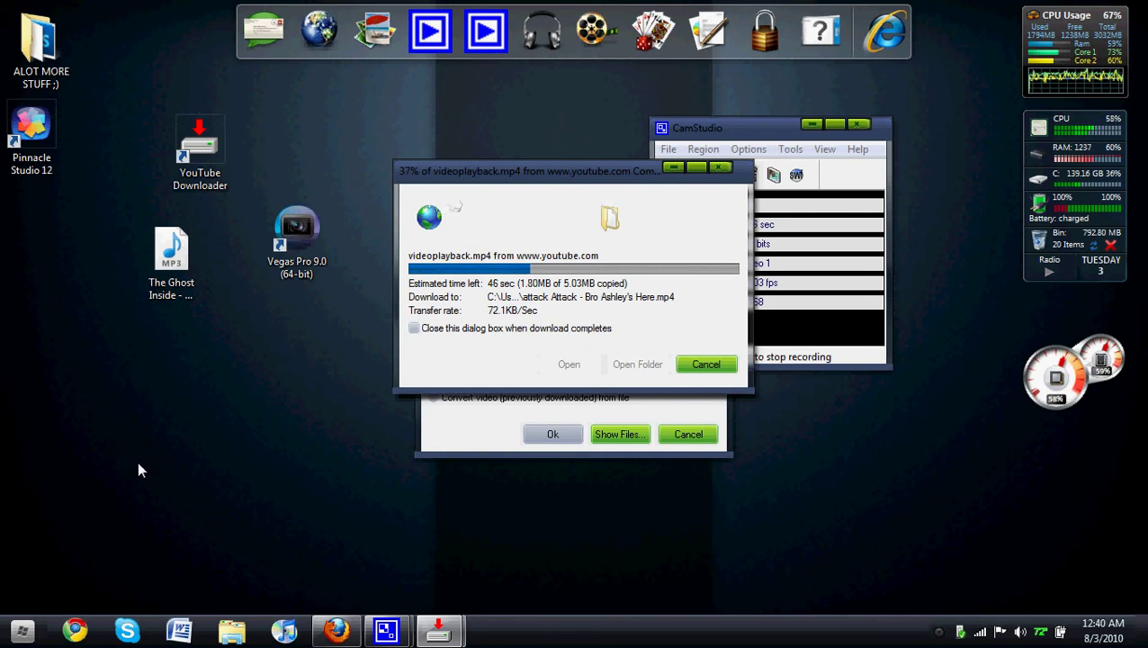
{"action": "left_click", "coordinate": [336, 634]}
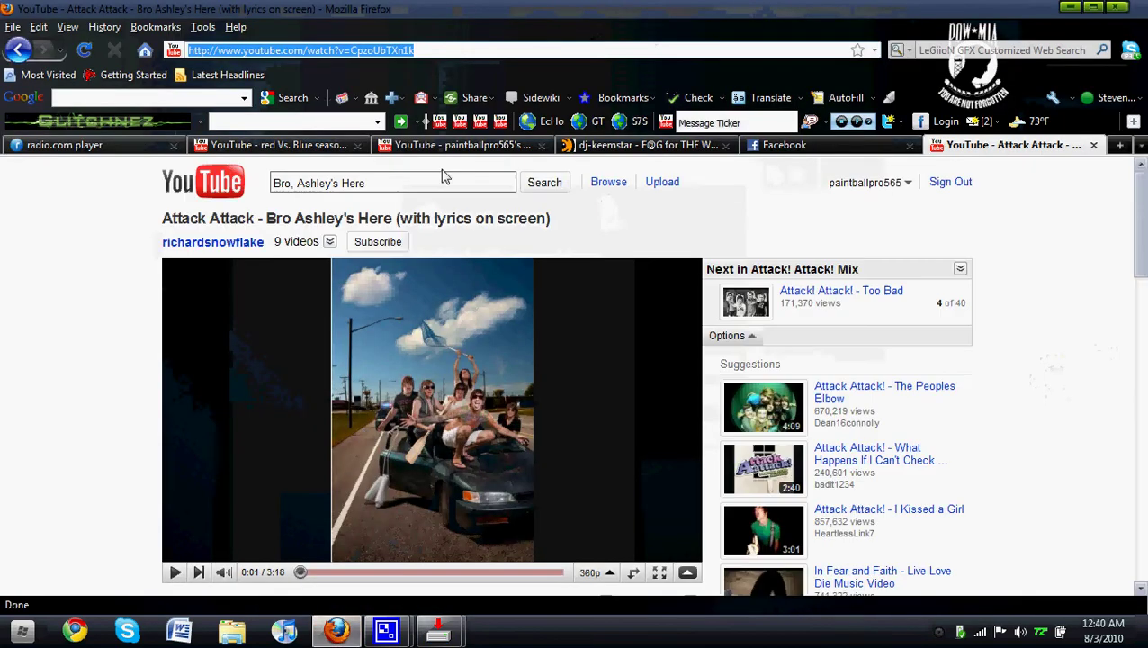
{"action": "left_click", "coordinate": [486, 147]}
{"action": "left_click", "coordinate": [891, 181]}
{"action": "left_click", "coordinate": [878, 231]}
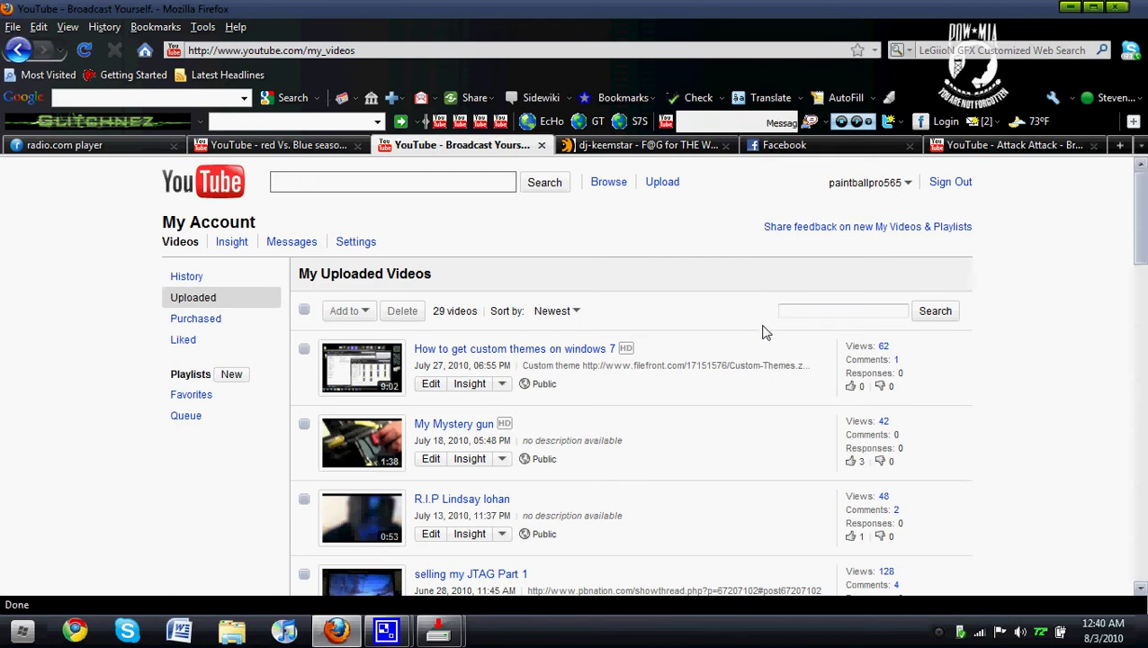
{"action": "scroll", "coordinate": [769, 387], "scroll_direction": "down", "scroll_amount": 2}
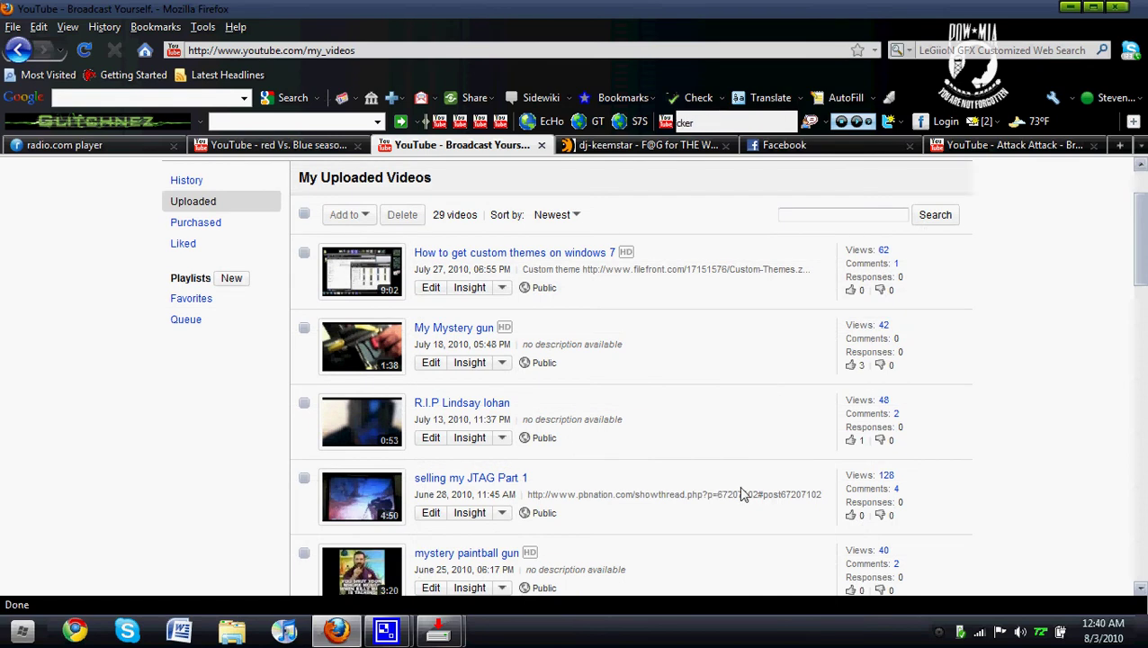
{"action": "scroll", "coordinate": [743, 493], "scroll_direction": "down", "scroll_amount": 4}
{"action": "scroll", "coordinate": [595, 475], "scroll_direction": "up", "scroll_amount": 6}
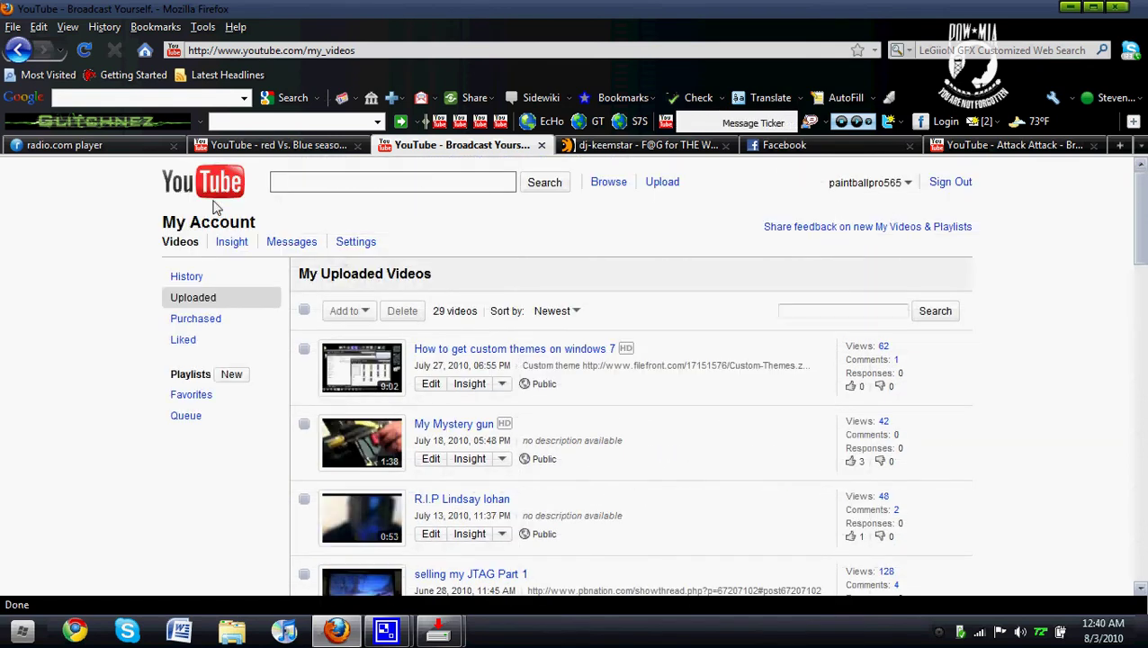
{"action": "left_click", "coordinate": [214, 203]}
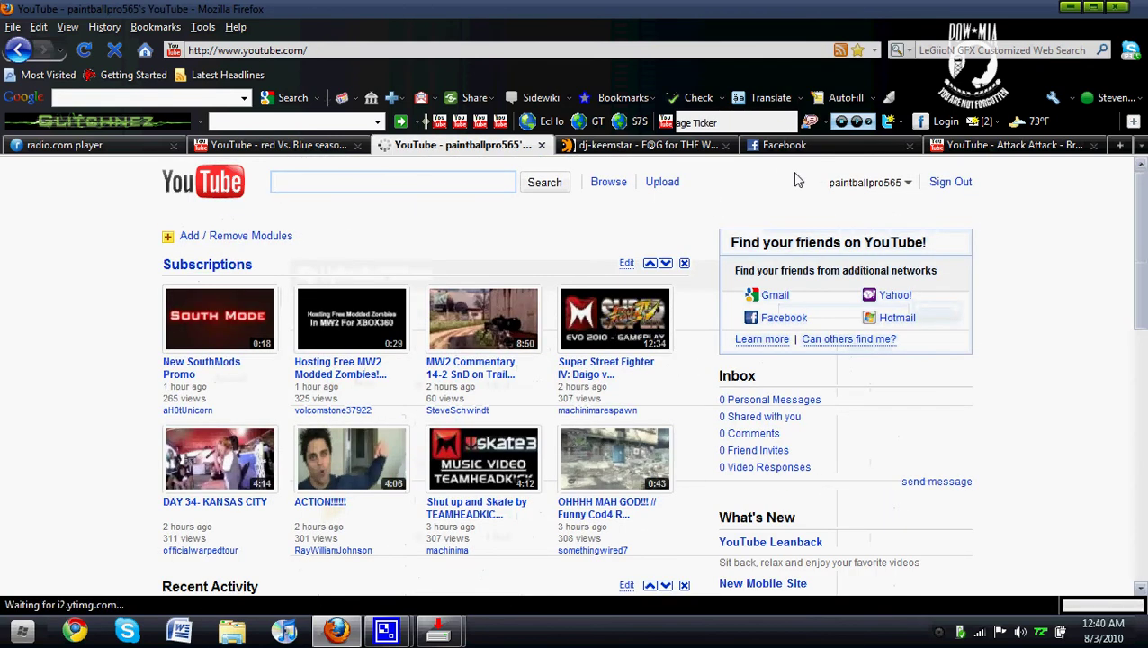
{"action": "left_click", "coordinate": [1041, 154]}
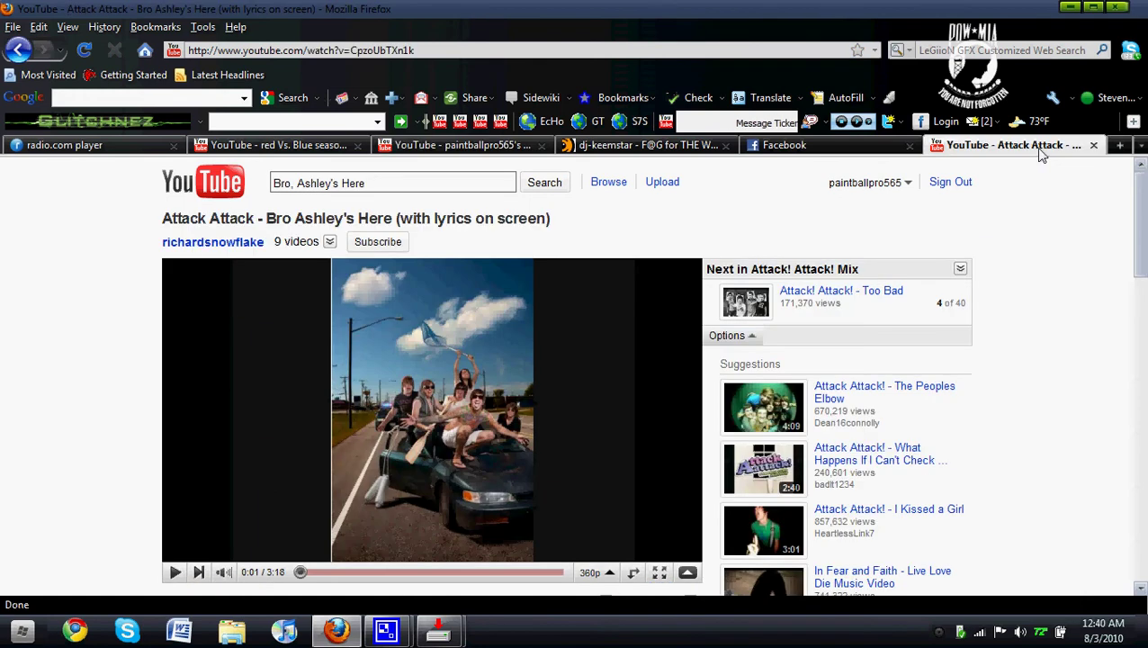
{"action": "left_click", "coordinate": [1069, 7]}
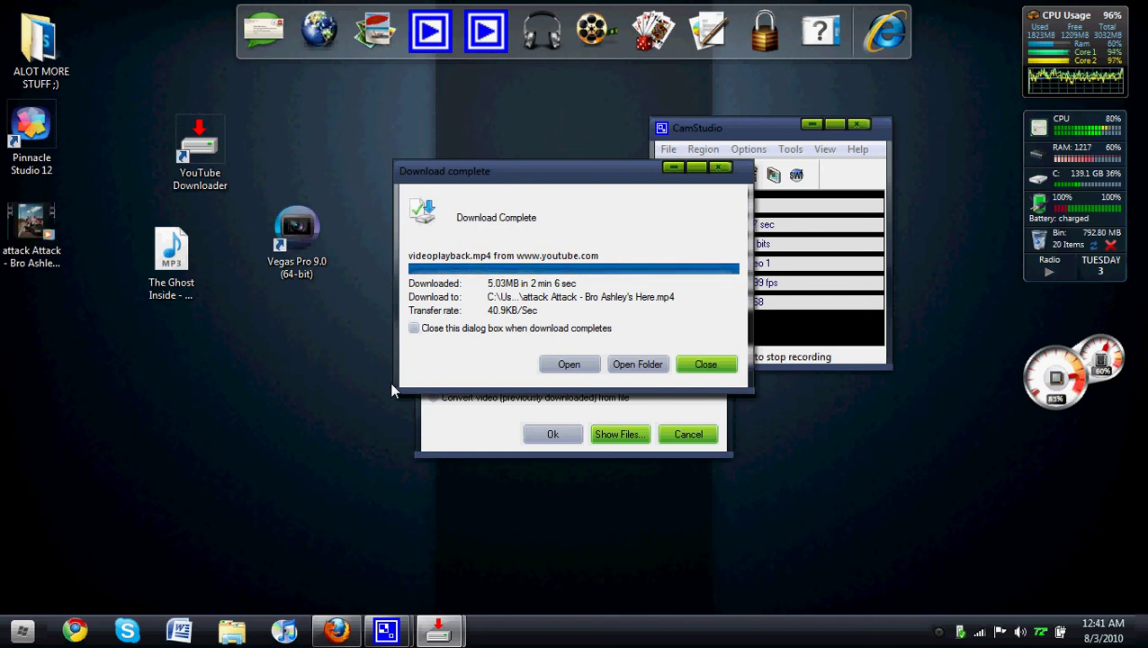
Close the Download Complete notice and YouTube Downloader, then move the new video icon mid-desktop
{"action": "left_click", "coordinate": [702, 365]}
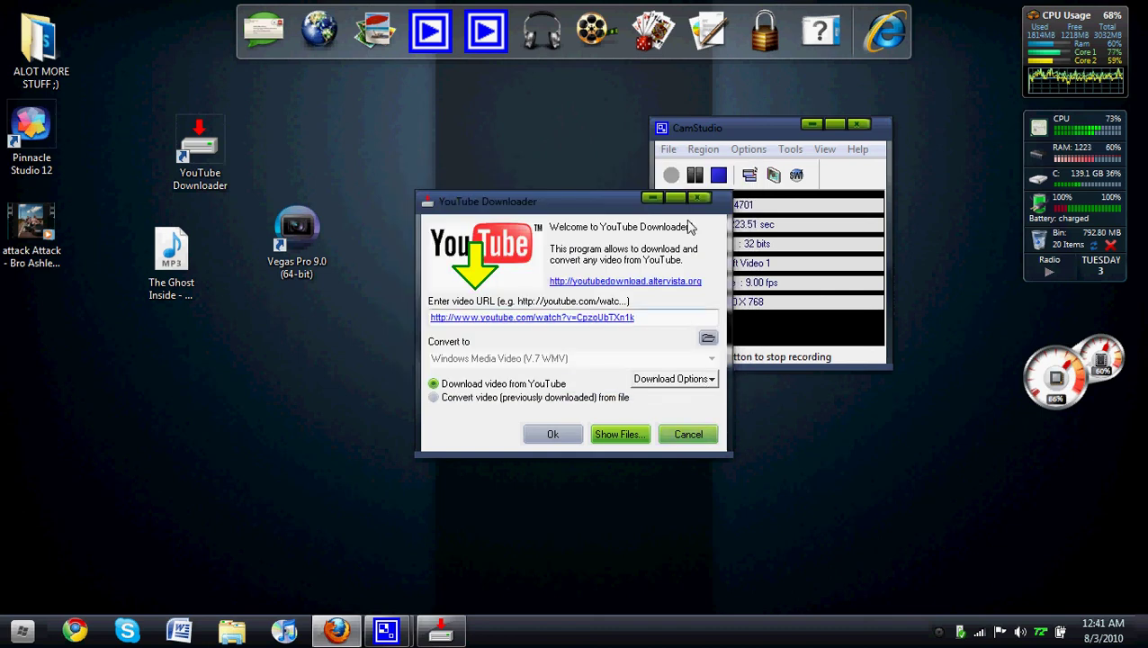
{"action": "left_click", "coordinate": [716, 197]}
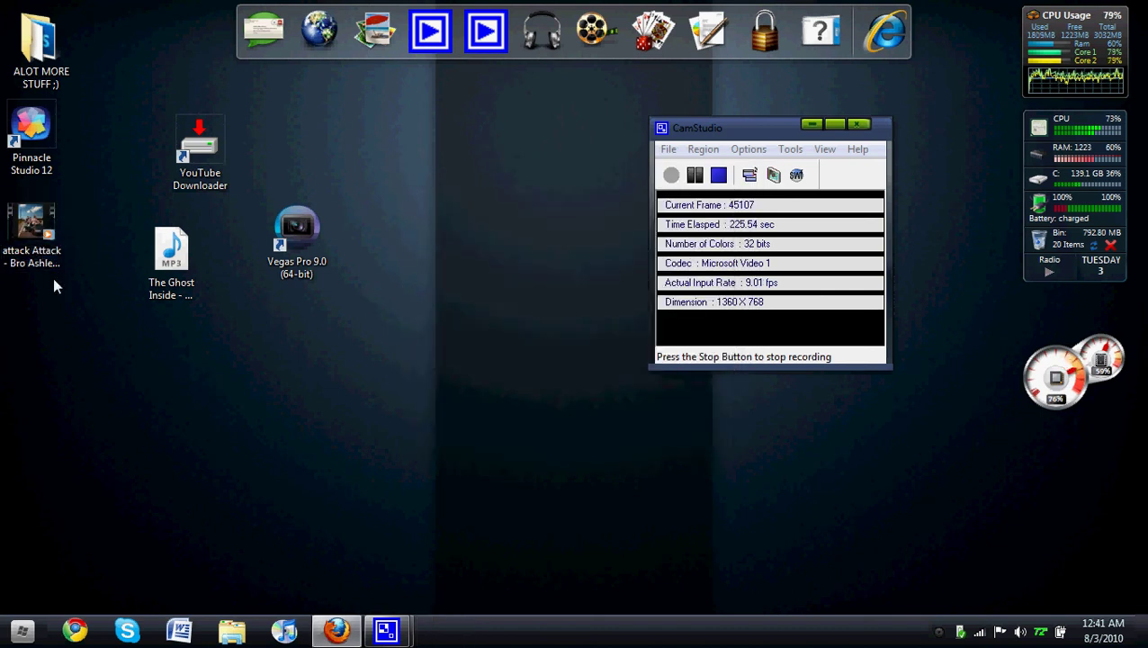
{"action": "left_click_drag", "start_coordinate": [53, 268], "coordinate": [454, 397]}
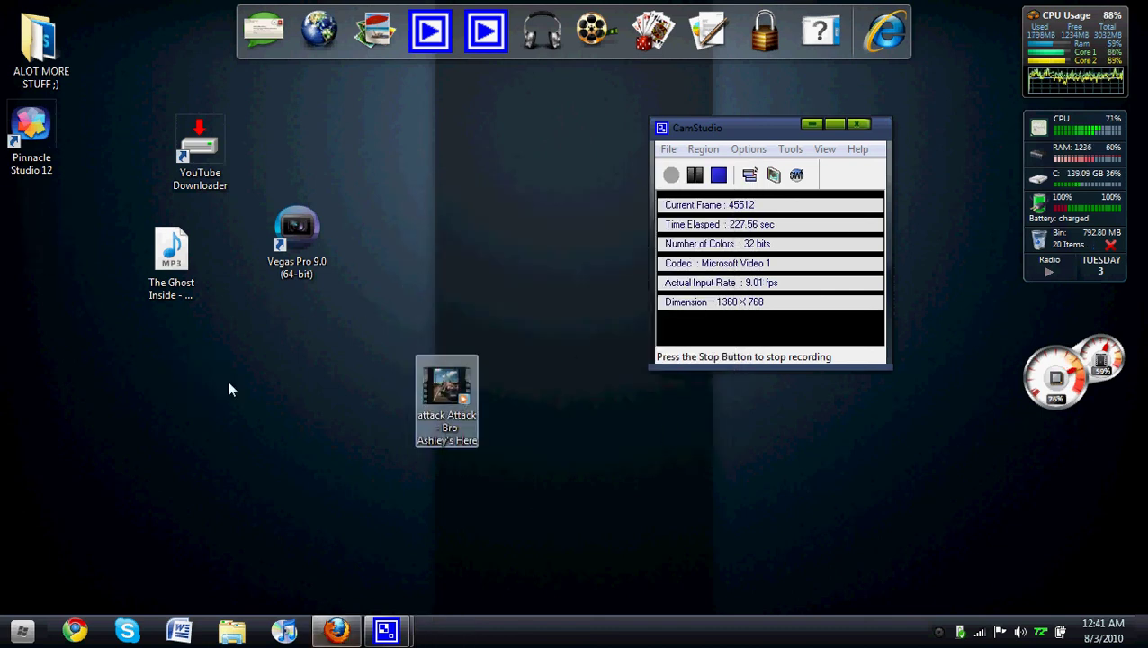
{"action": "left_click", "coordinate": [316, 234]}
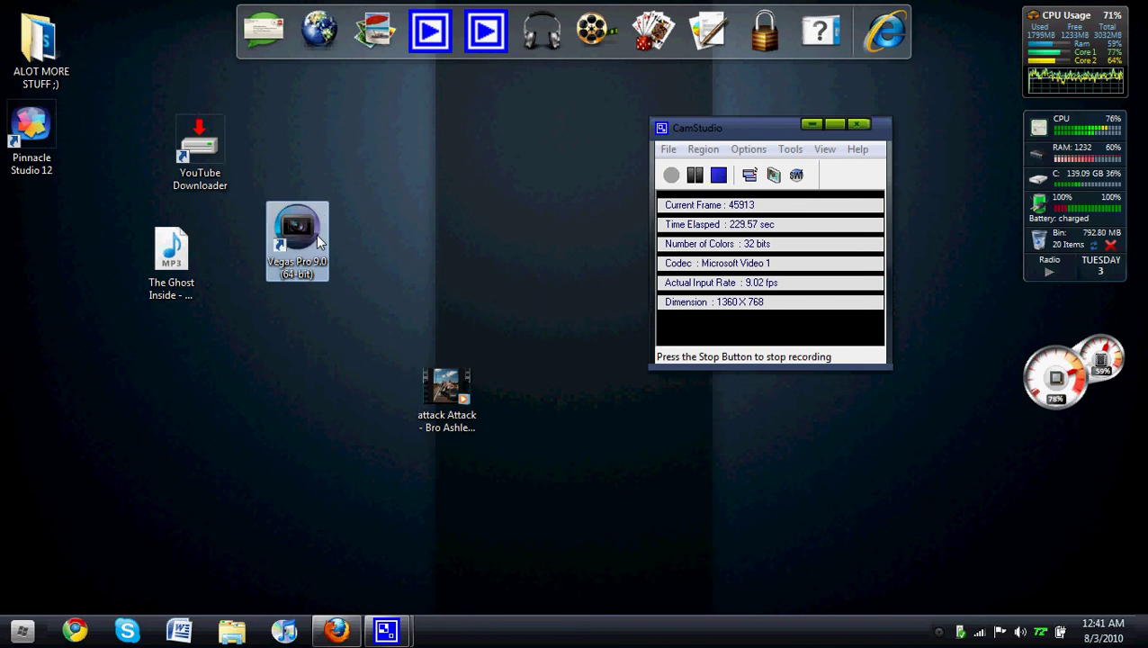
Launch Vegas Pro 9.0 (64-bit) from its desktop shortcut to get an empty untitled project
{"action": "double_click", "coordinate": [316, 234]}
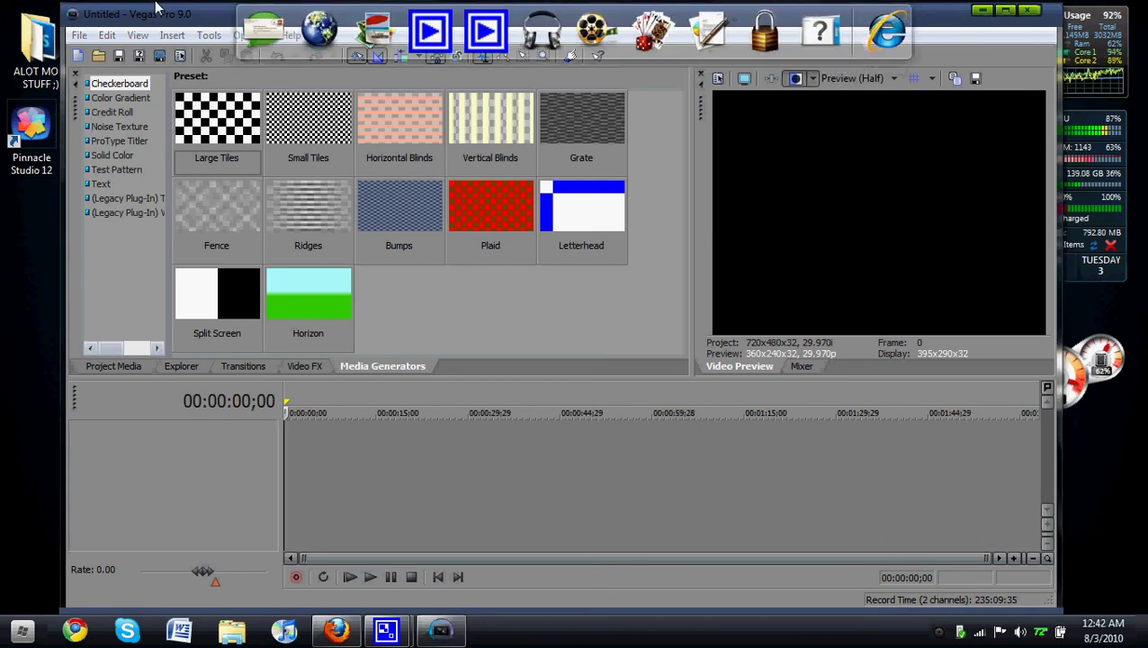
Drag the attack Attack MP4 from the desktop onto the Vegas timeline as video and audio tracks
{"action": "left_click_drag", "start_coordinate": [155, 7], "coordinate": [641, 73]}
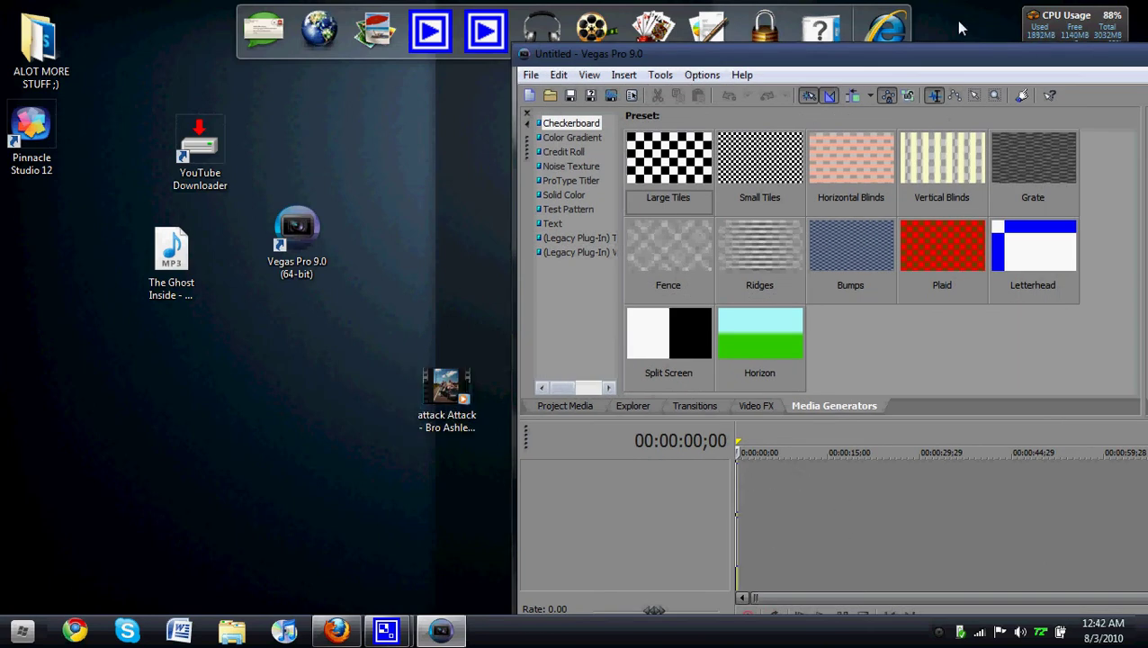
{"action": "left_click_drag", "start_coordinate": [976, 68], "coordinate": [604, 26]}
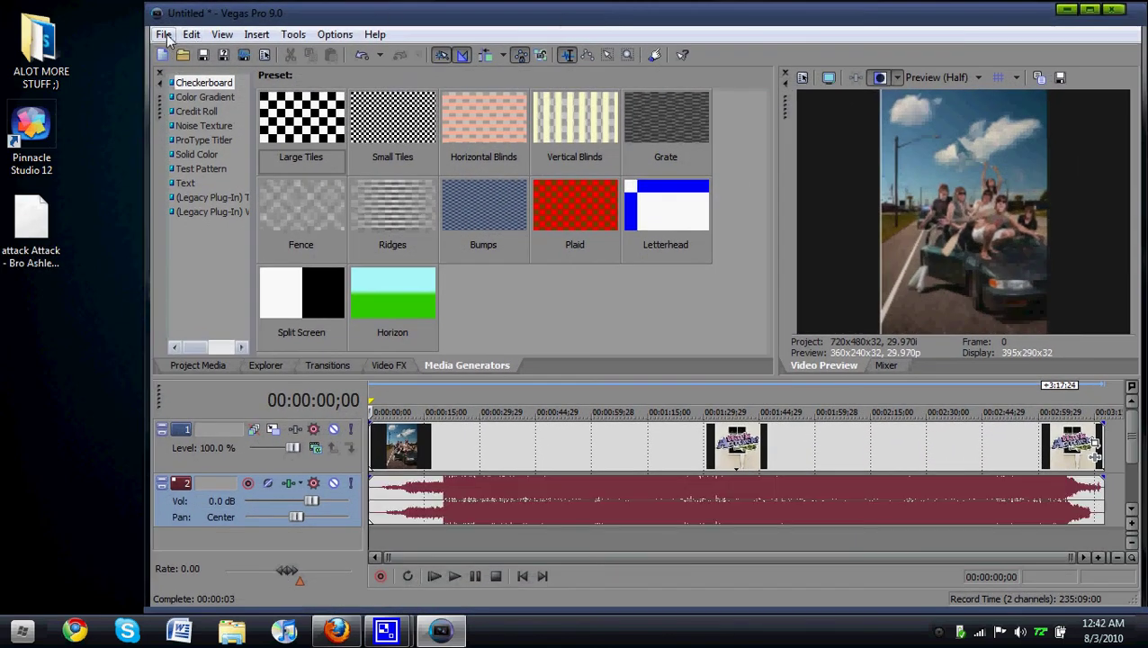
Open File > Render As and choose MP3 Audio (*.mp3) as the output type
{"action": "left_click", "coordinate": [164, 35]}
{"action": "left_click", "coordinate": [200, 154]}
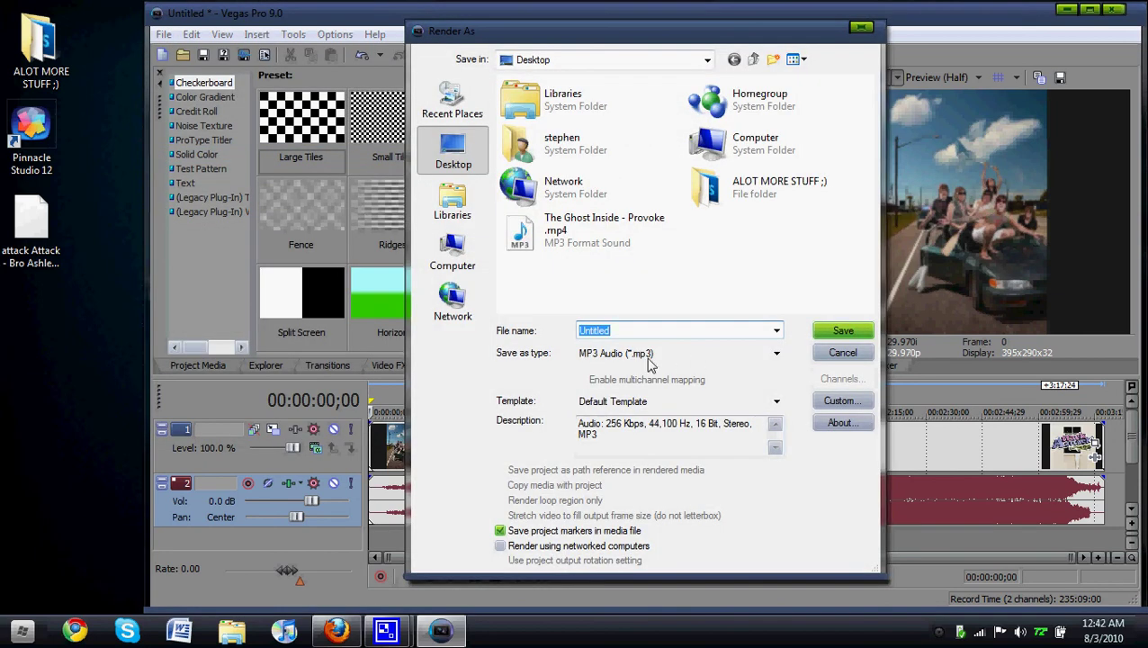
{"action": "left_click", "coordinate": [779, 354]}
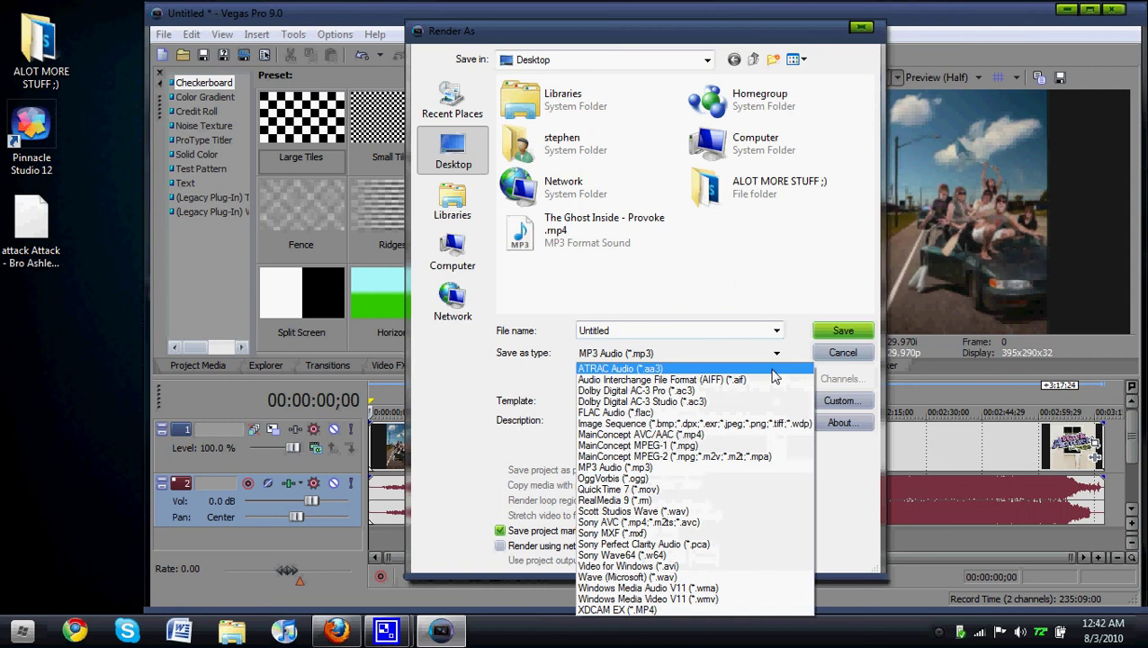
{"action": "left_click", "coordinate": [747, 476]}
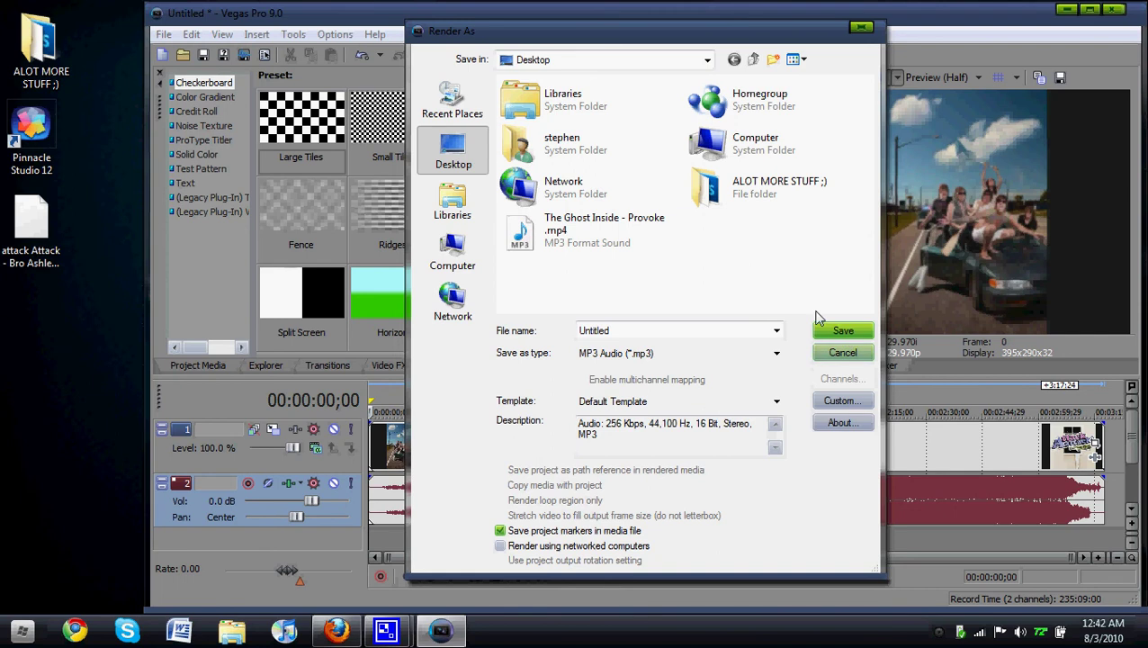
Name the Desktop render file 'Attack attack.mp3'
{"action": "double_click", "coordinate": [645, 333]}
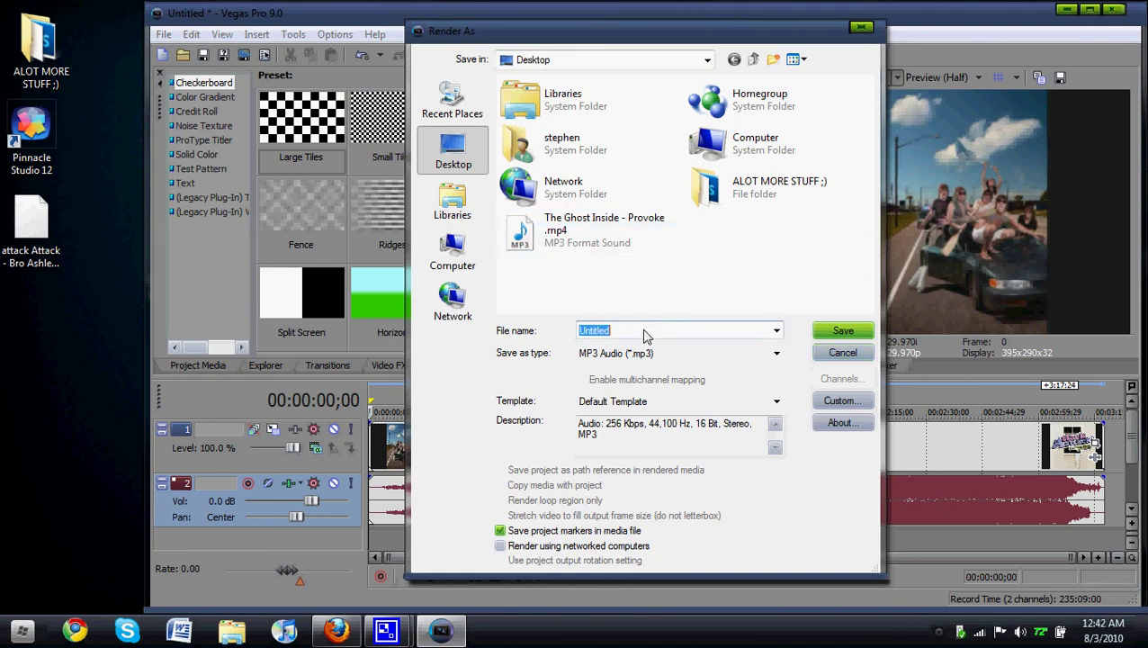
{"action": "left_click", "coordinate": [646, 333]}
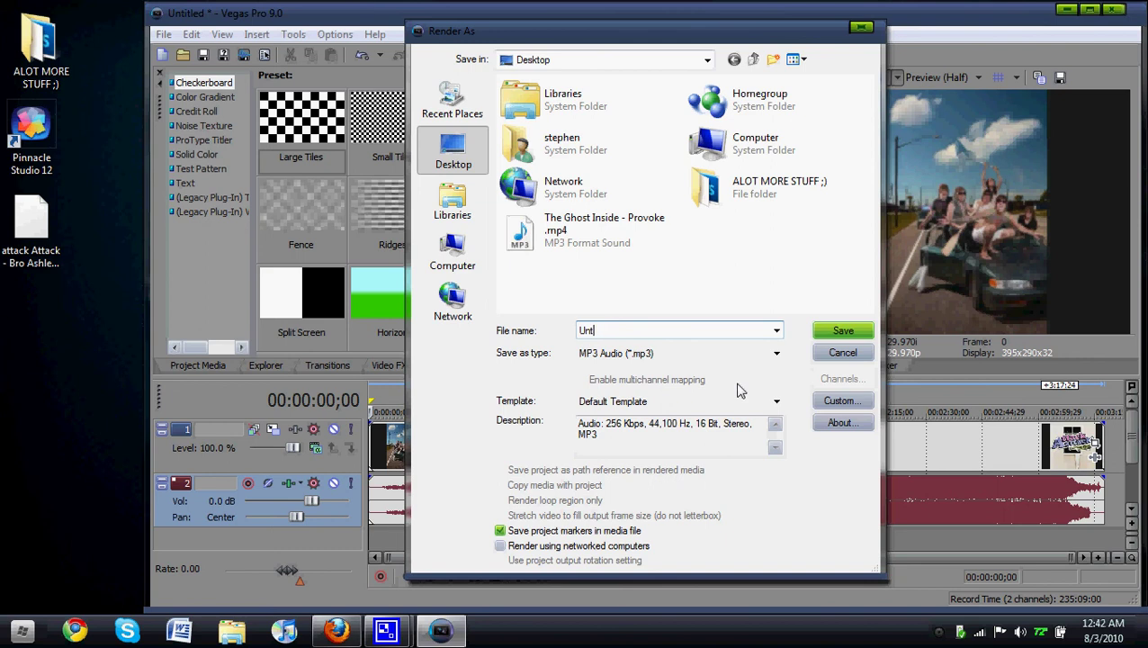
{"action": "type", "text": "A"}
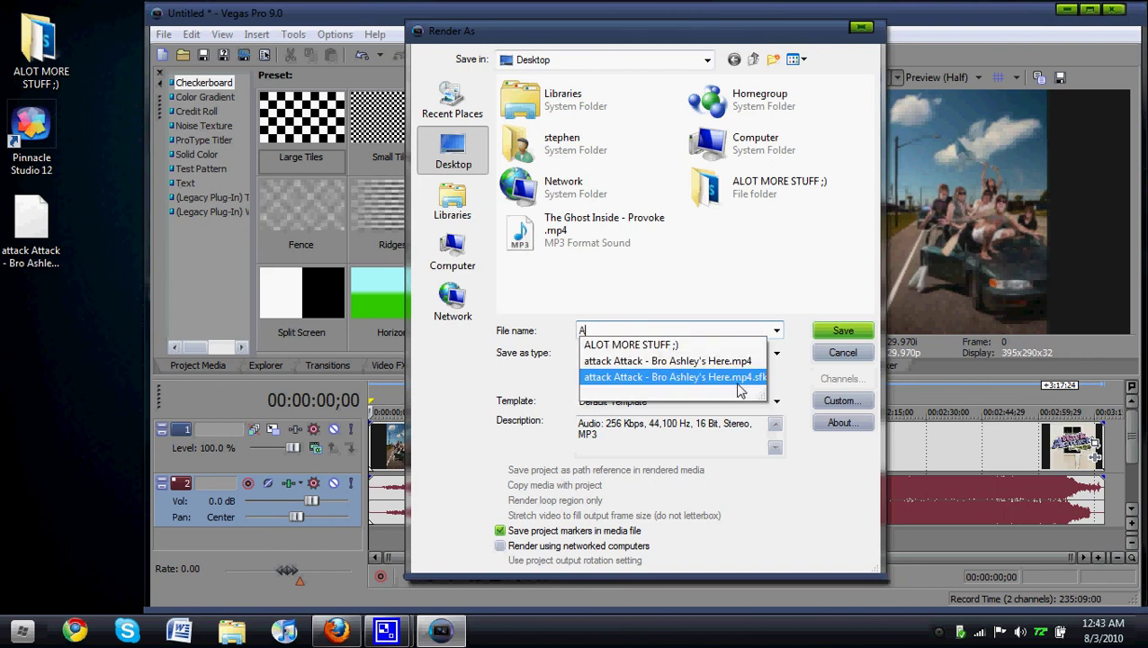
{"action": "type", "text": "ttack attack"}
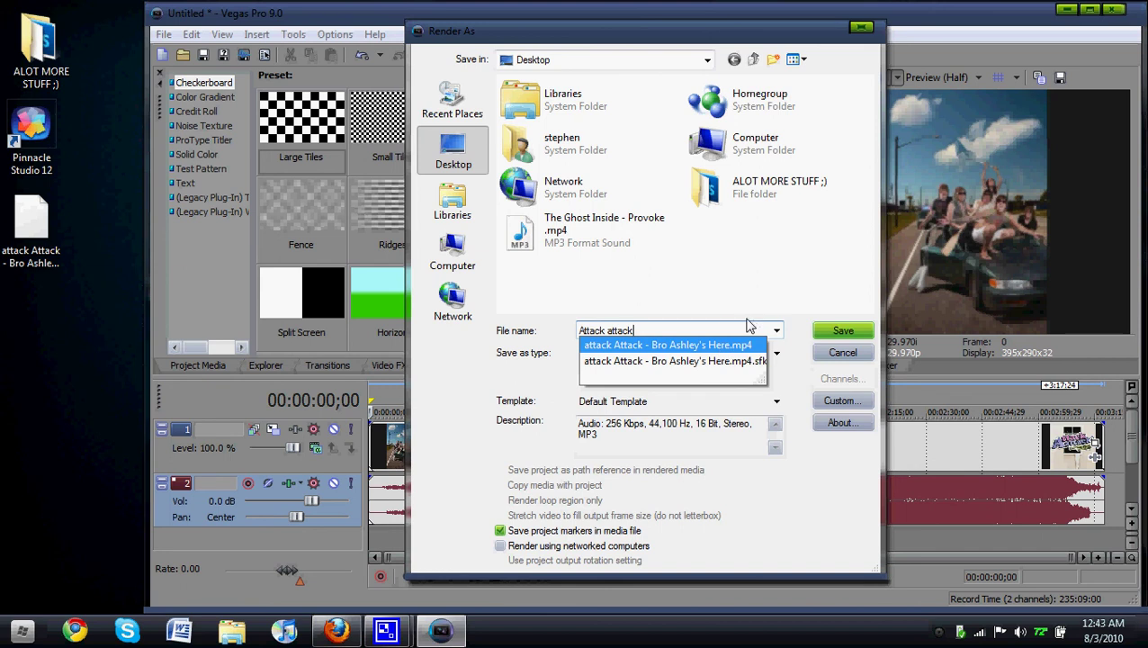
{"action": "type", "text": "."}
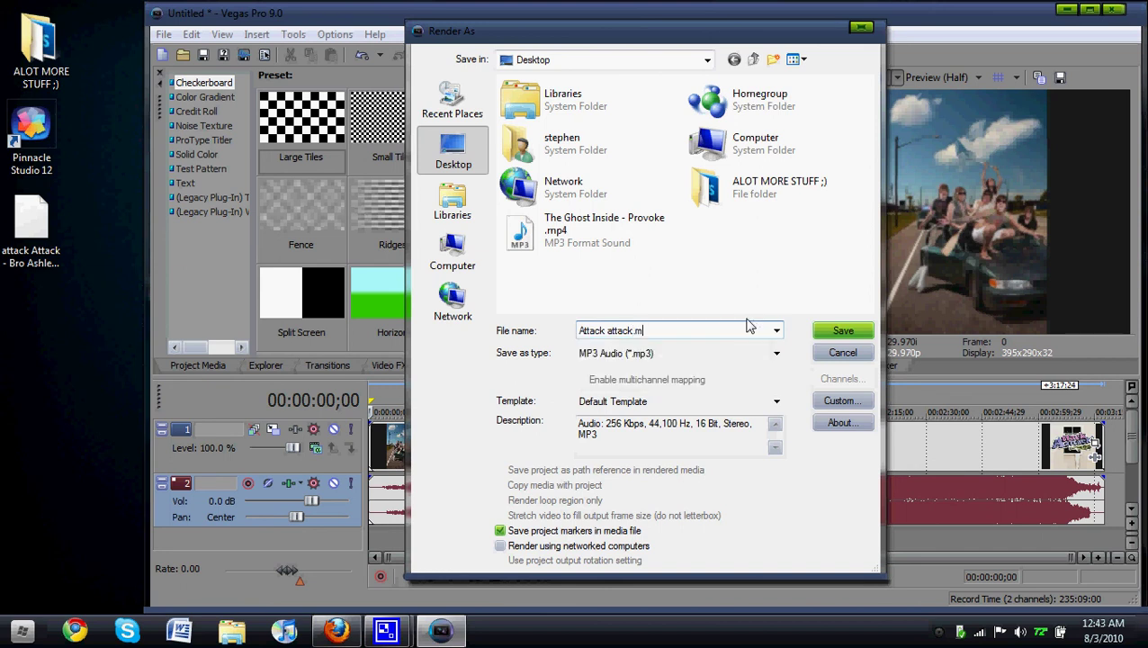
{"action": "type", "text": "mp3"}
Render Attack attack.mp3 to the Desktop, then close Vegas Pro without saving the untitled project
{"action": "left_click", "coordinate": [840, 334]}
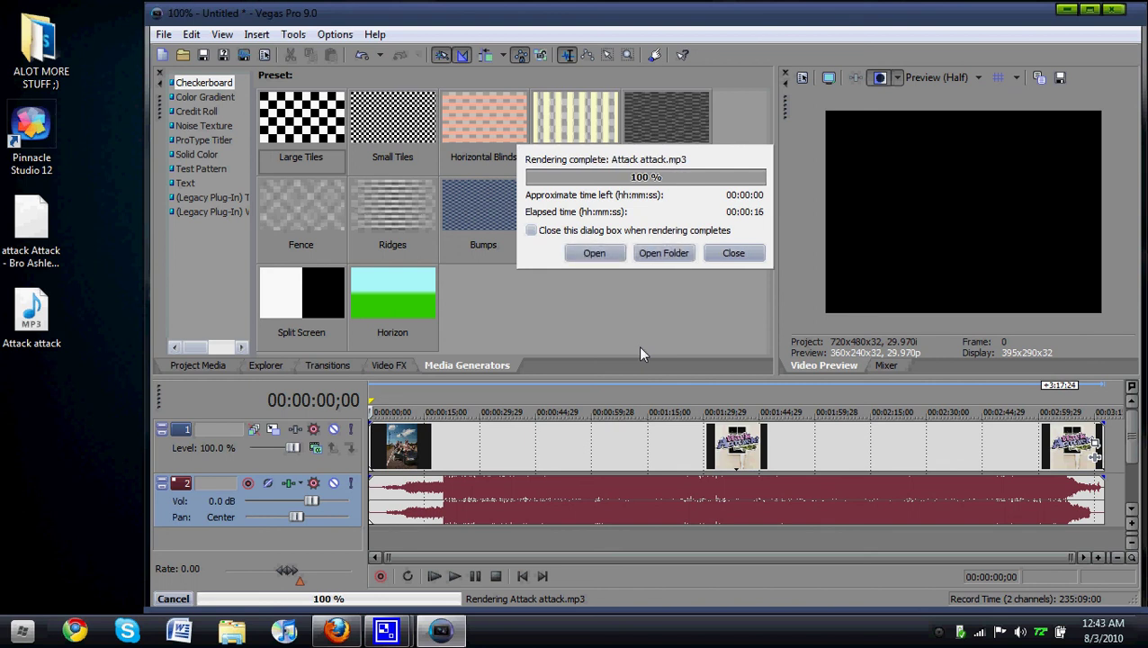
{"action": "left_click", "coordinate": [747, 253]}
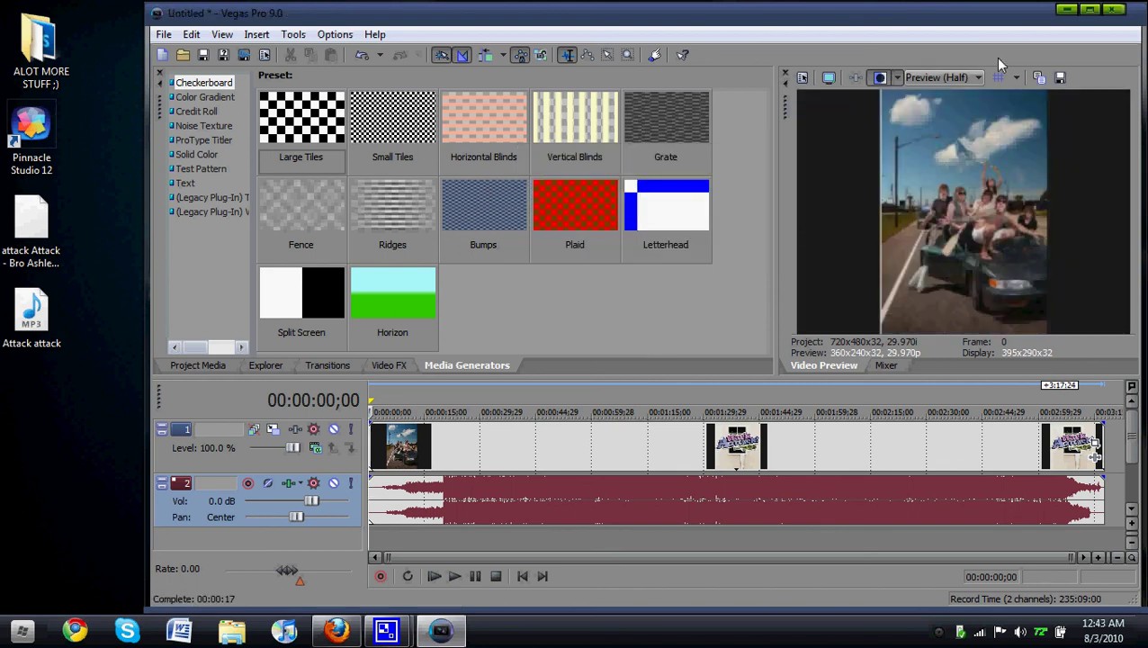
{"action": "left_click", "coordinate": [1113, 9]}
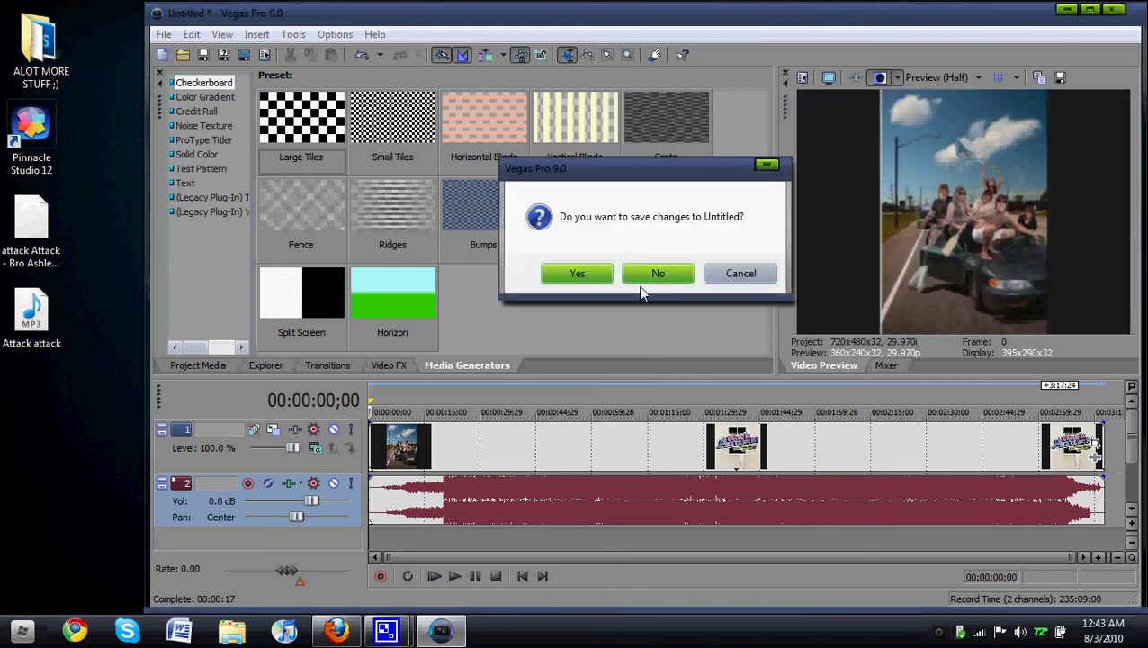
{"action": "left_click", "coordinate": [651, 276]}
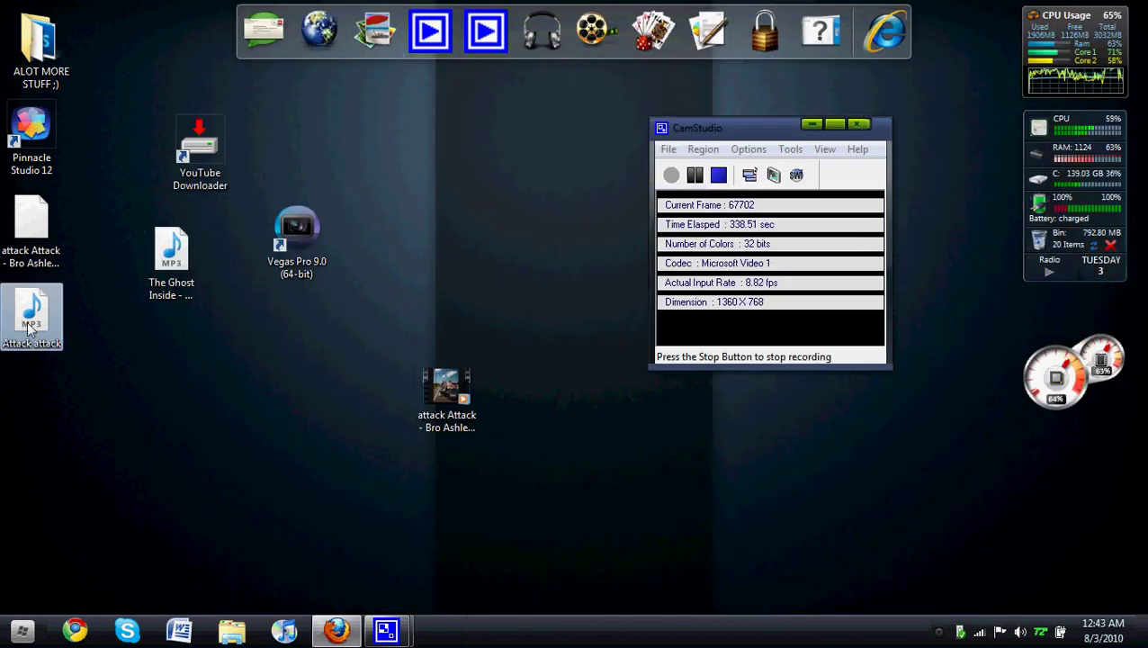
Place the Attack attack MP3 icon below The Ghost Inside MP3 icon
{"action": "left_click_drag", "start_coordinate": [38, 329], "coordinate": [155, 360]}
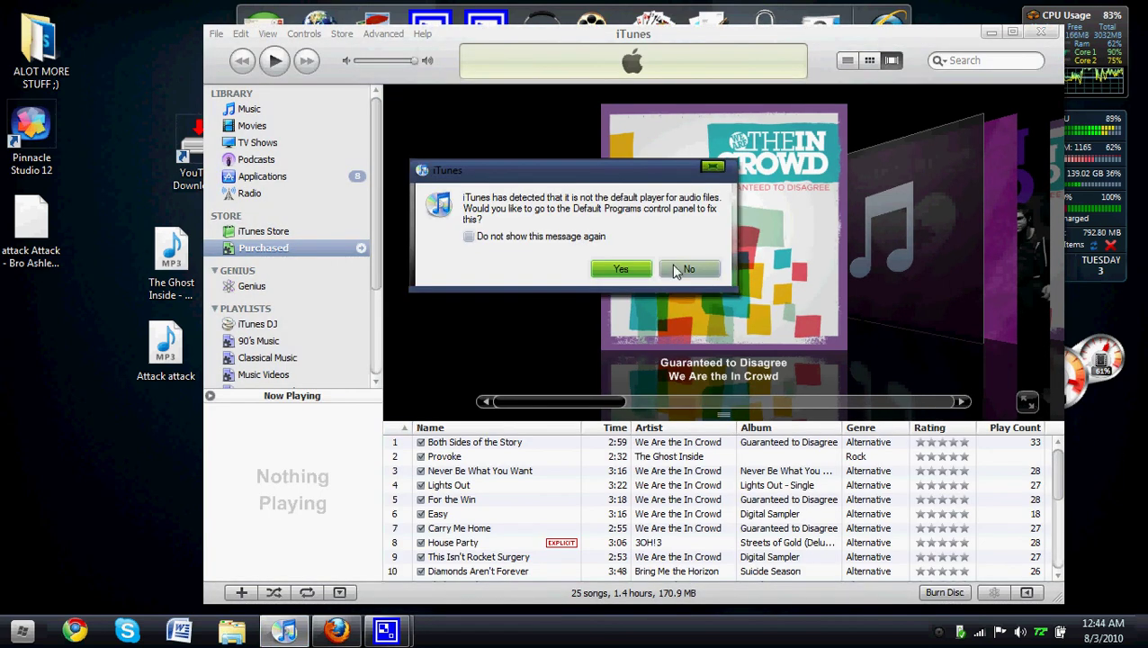
Decline iTunes as the default audio player and add Attack attack MP3 to the library
{"action": "left_click", "coordinate": [686, 268]}
{"action": "left_click_drag", "start_coordinate": [1051, 470], "coordinate": [1076, 558]}
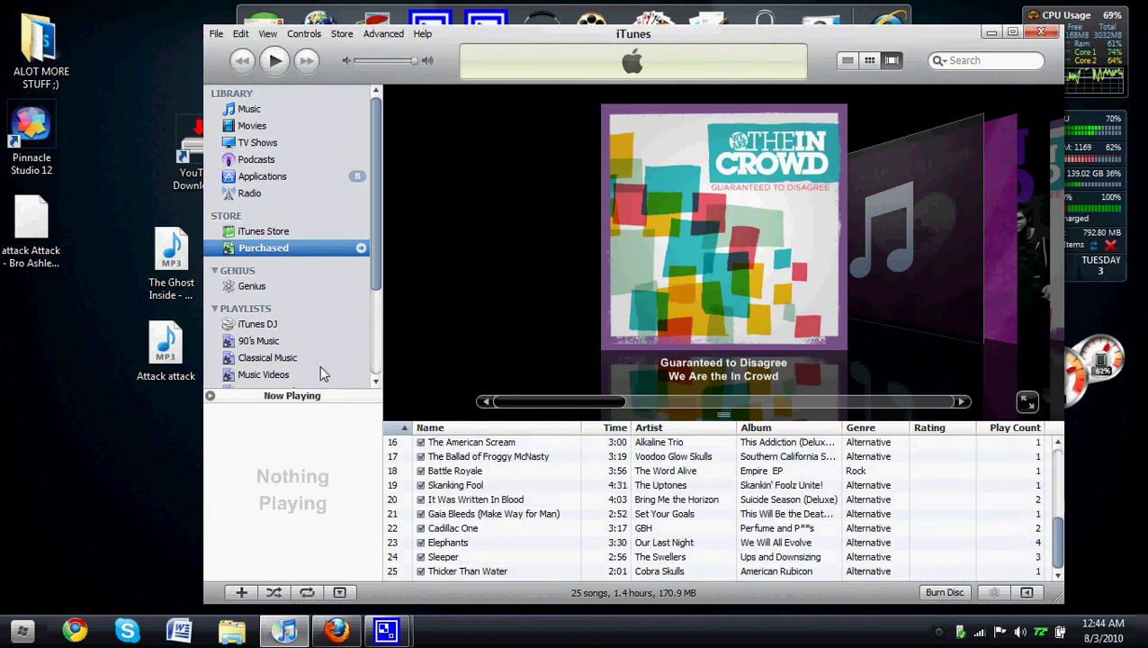
{"action": "left_click_drag", "start_coordinate": [153, 367], "coordinate": [457, 438]}
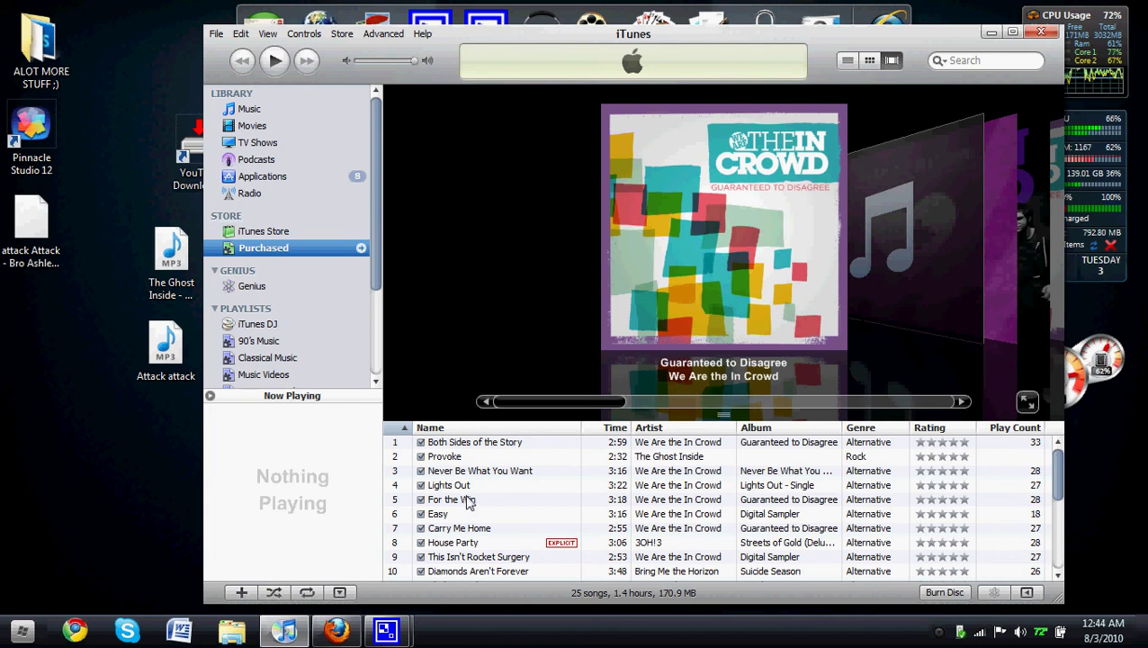
Browse the library in Cover Flow, jumping to Streets of Gold and then the last album
{"action": "scroll", "coordinate": [467, 501], "scroll_direction": "down", "scroll_amount": 5}
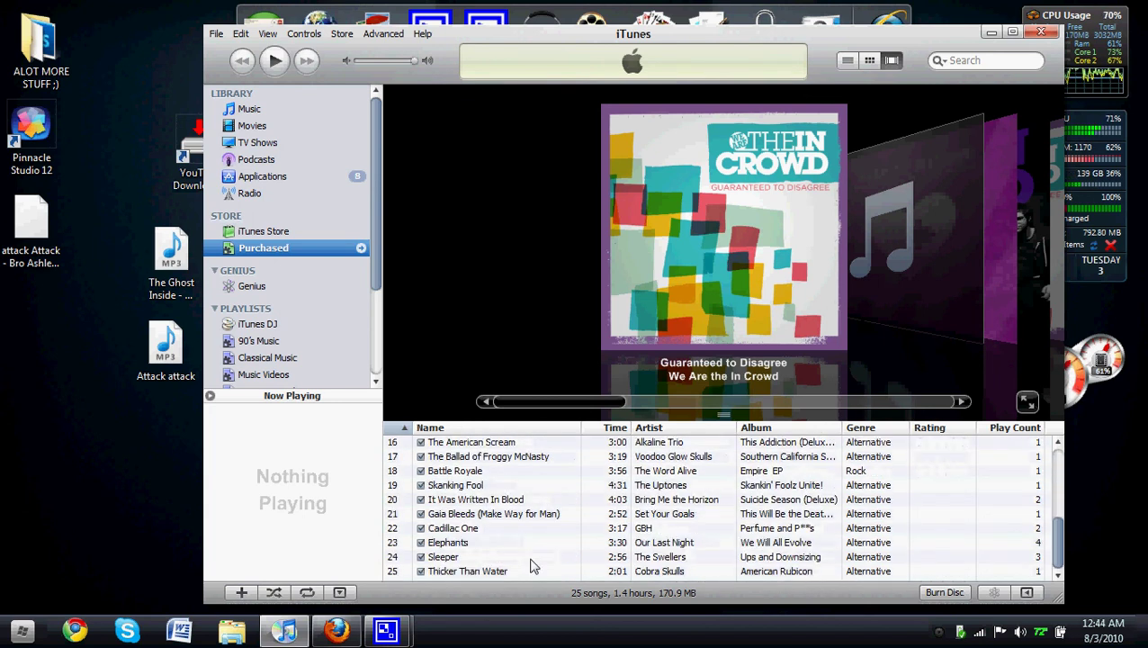
{"action": "left_click_drag", "start_coordinate": [569, 403], "coordinate": [583, 403]}
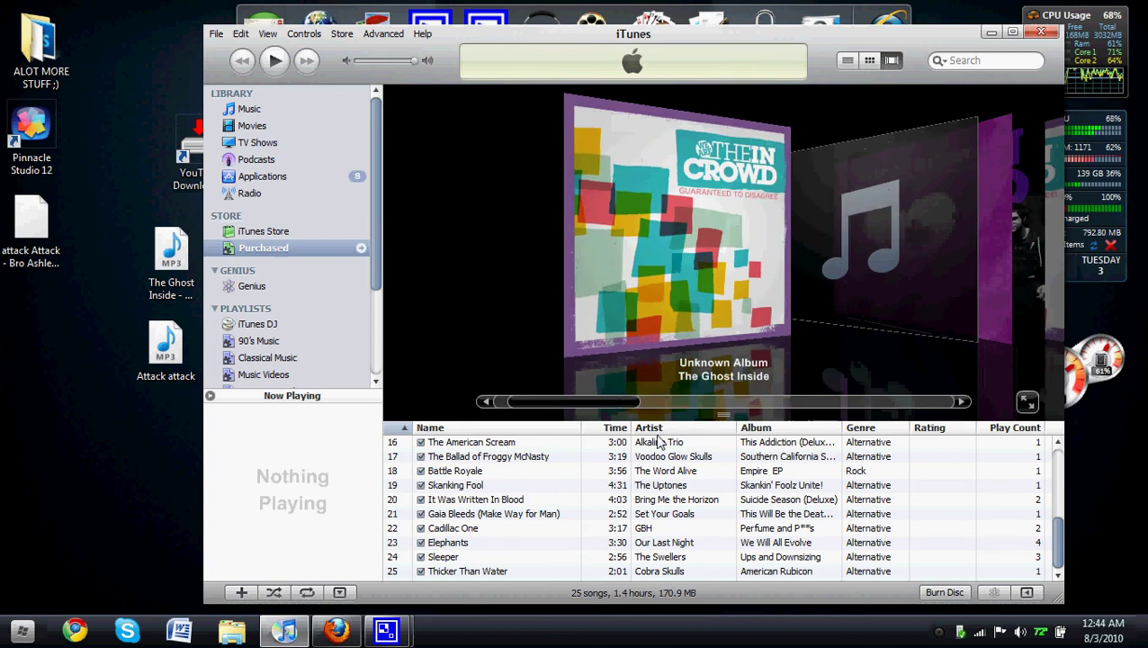
{"action": "left_click", "coordinate": [662, 403]}
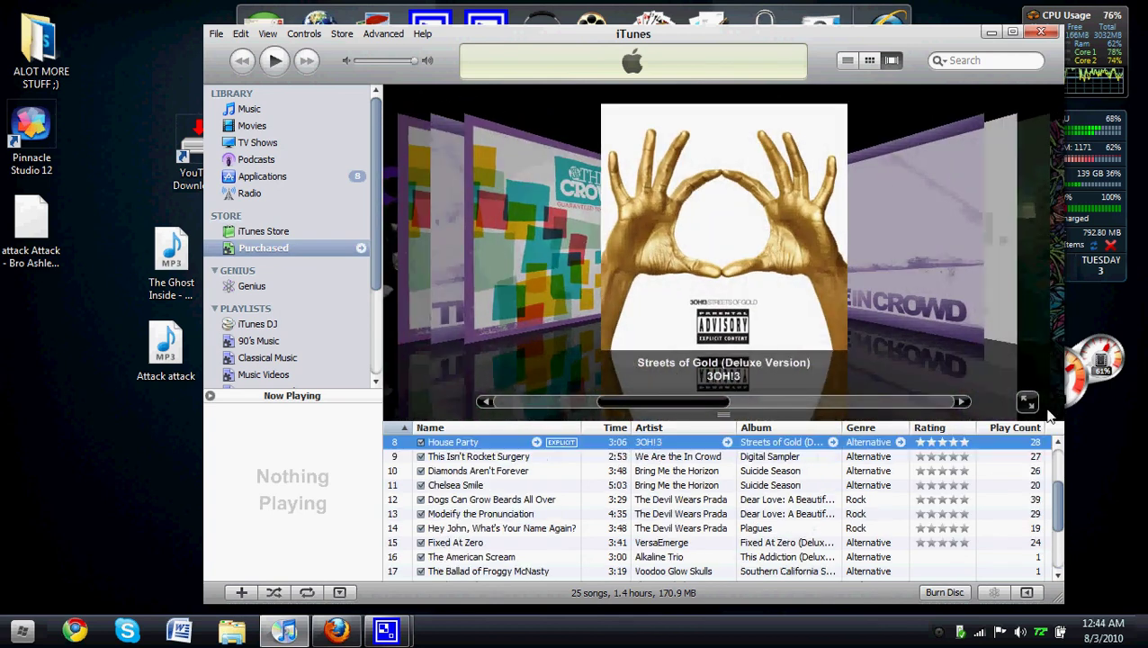
{"action": "left_click_drag", "start_coordinate": [660, 404], "coordinate": [675, 404]}
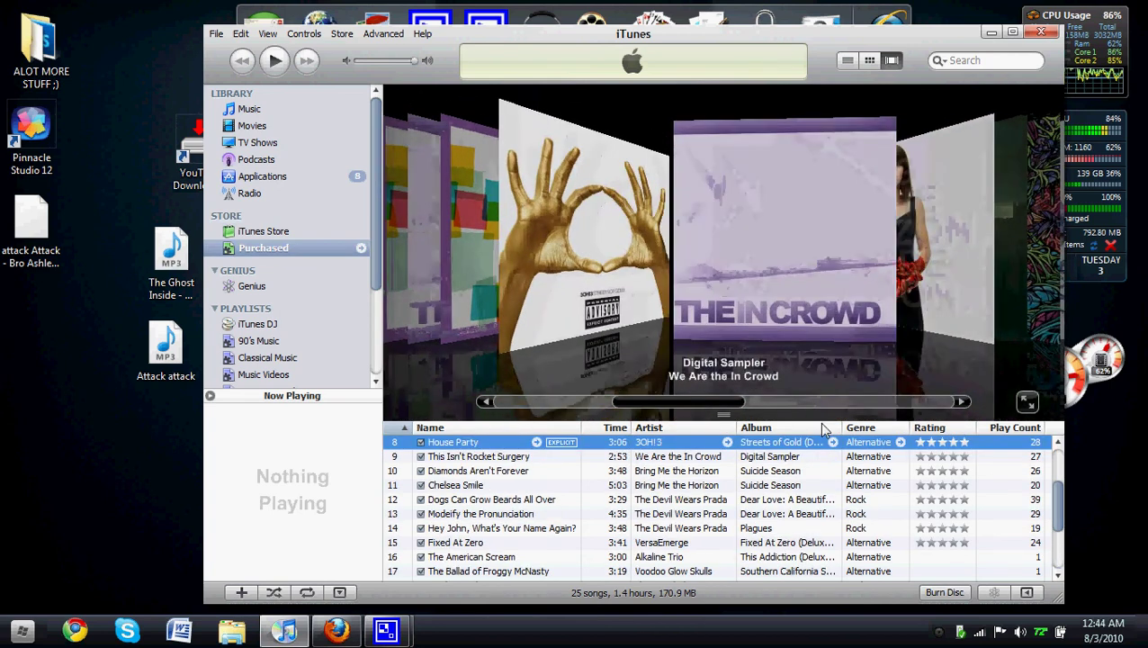
{"action": "key", "text": "End"}
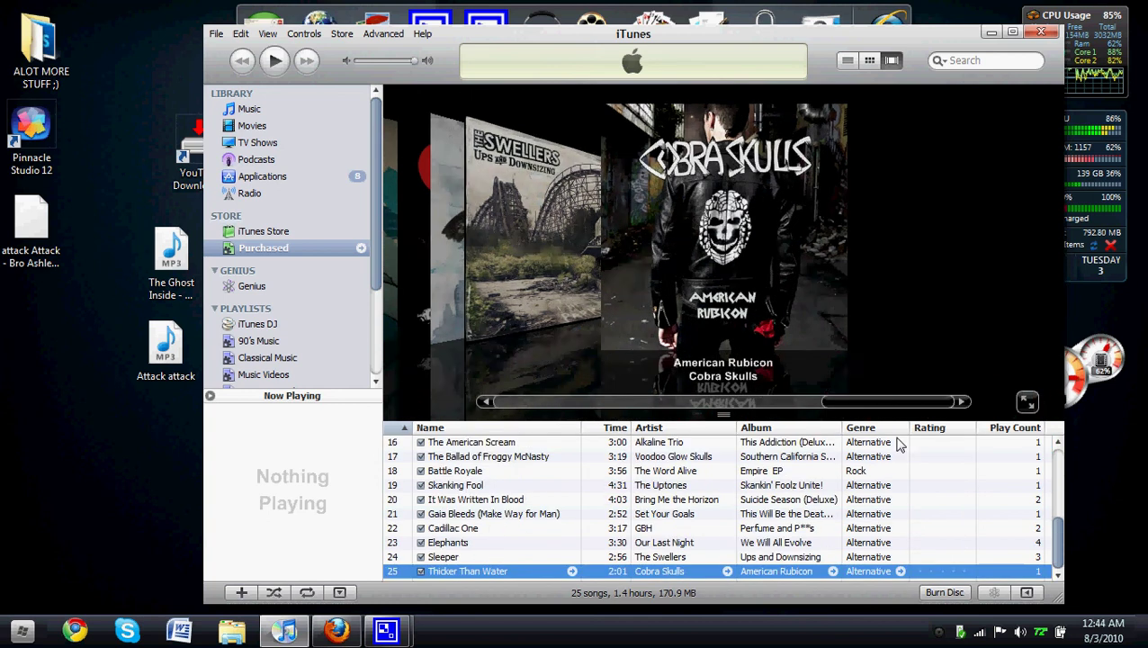
{"action": "left_click_drag", "start_coordinate": [895, 402], "coordinate": [741, 428]}
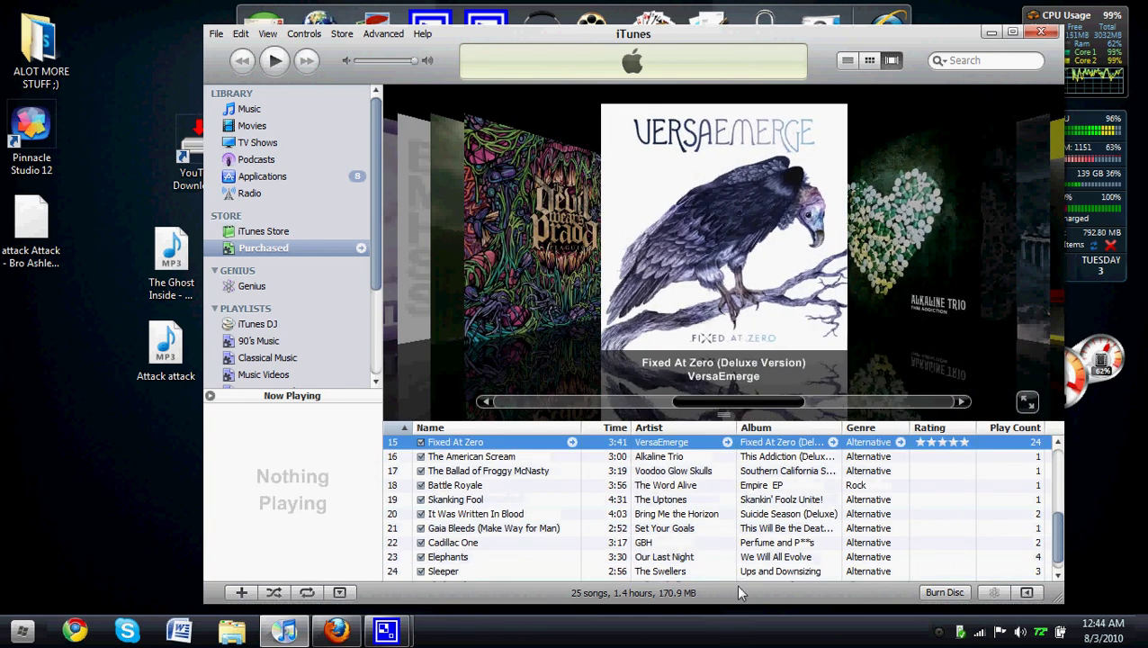
{"action": "left_click", "coordinate": [1059, 573]}
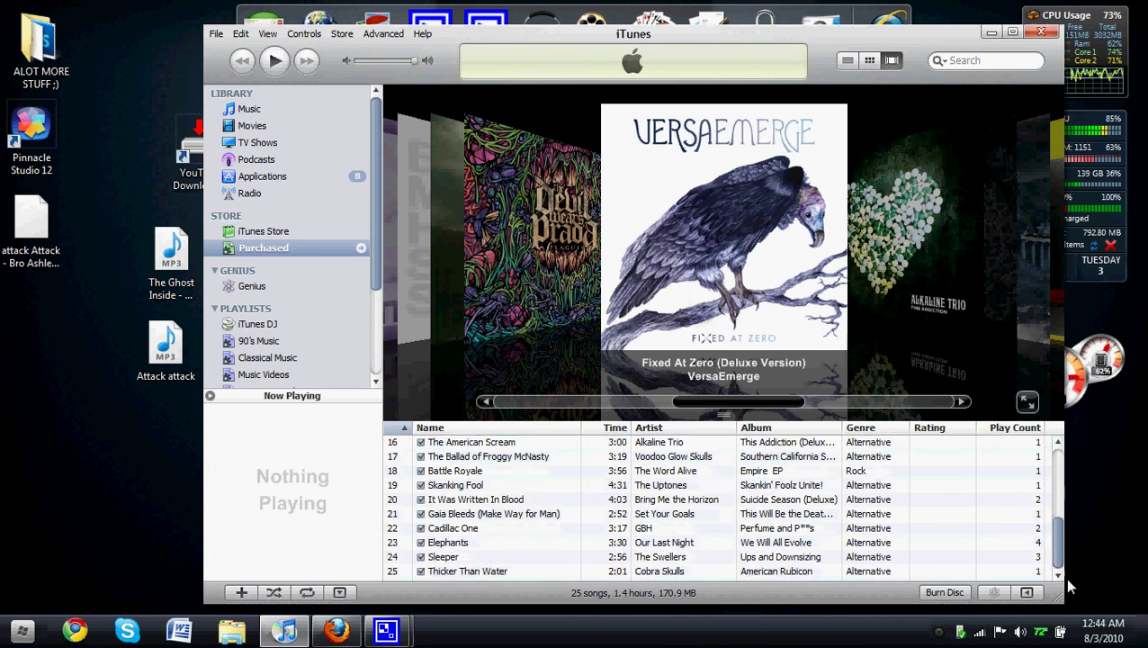
{"action": "left_click_drag", "start_coordinate": [1058, 549], "coordinate": [1058, 463]}
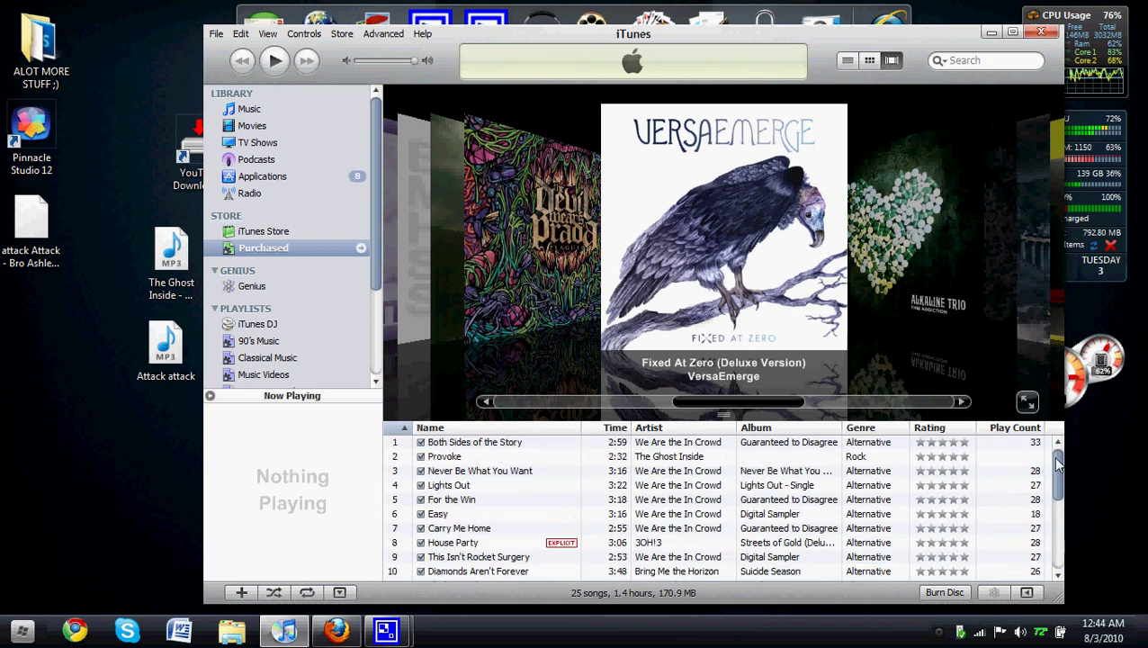
{"action": "left_click", "coordinate": [991, 33]}
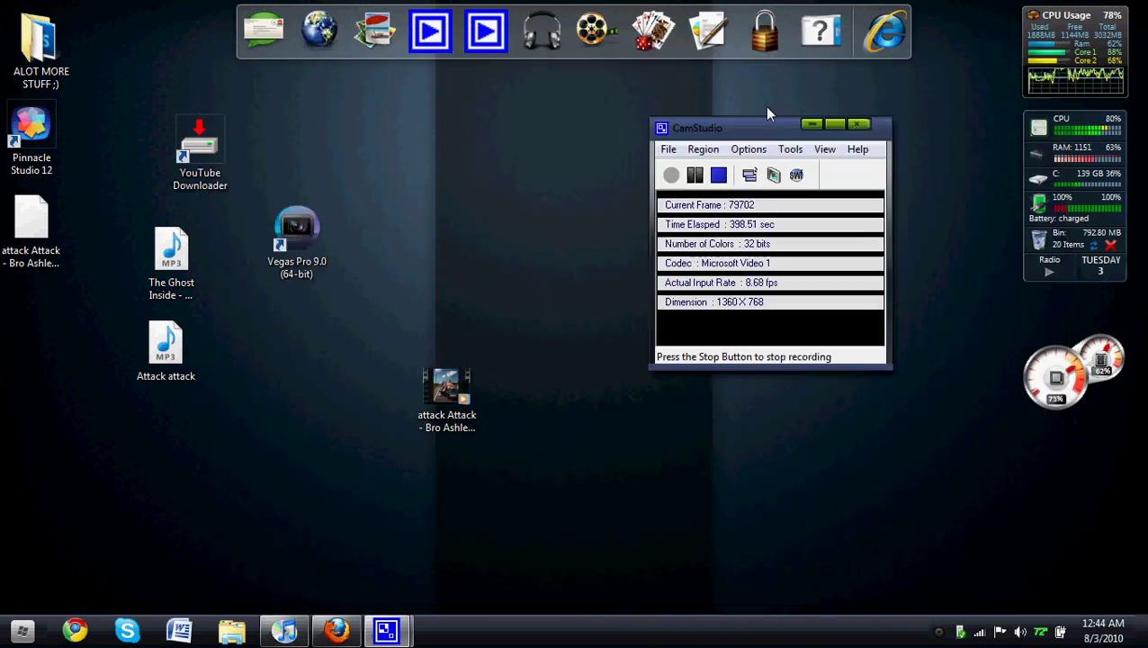